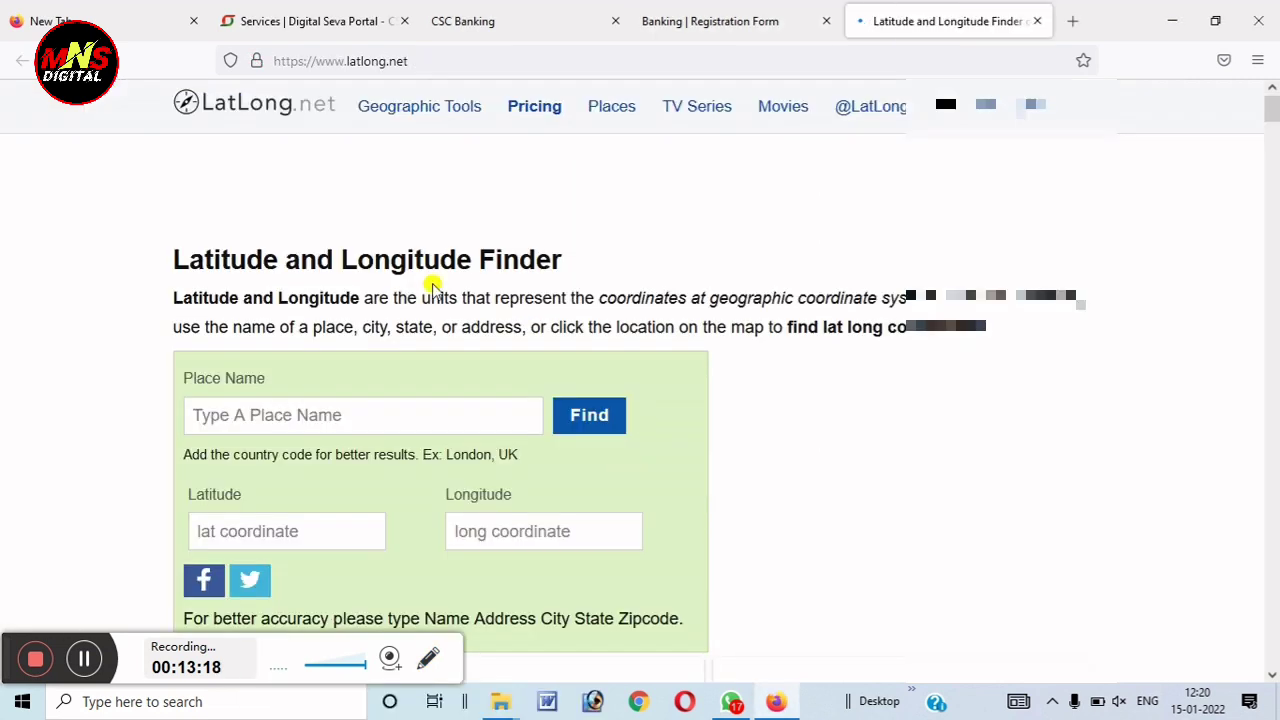
# Find the coordinates of the place "Khandawa" in the Latitude and Longitude Finder.
pyautogui.scroll(-2, 425, 314)
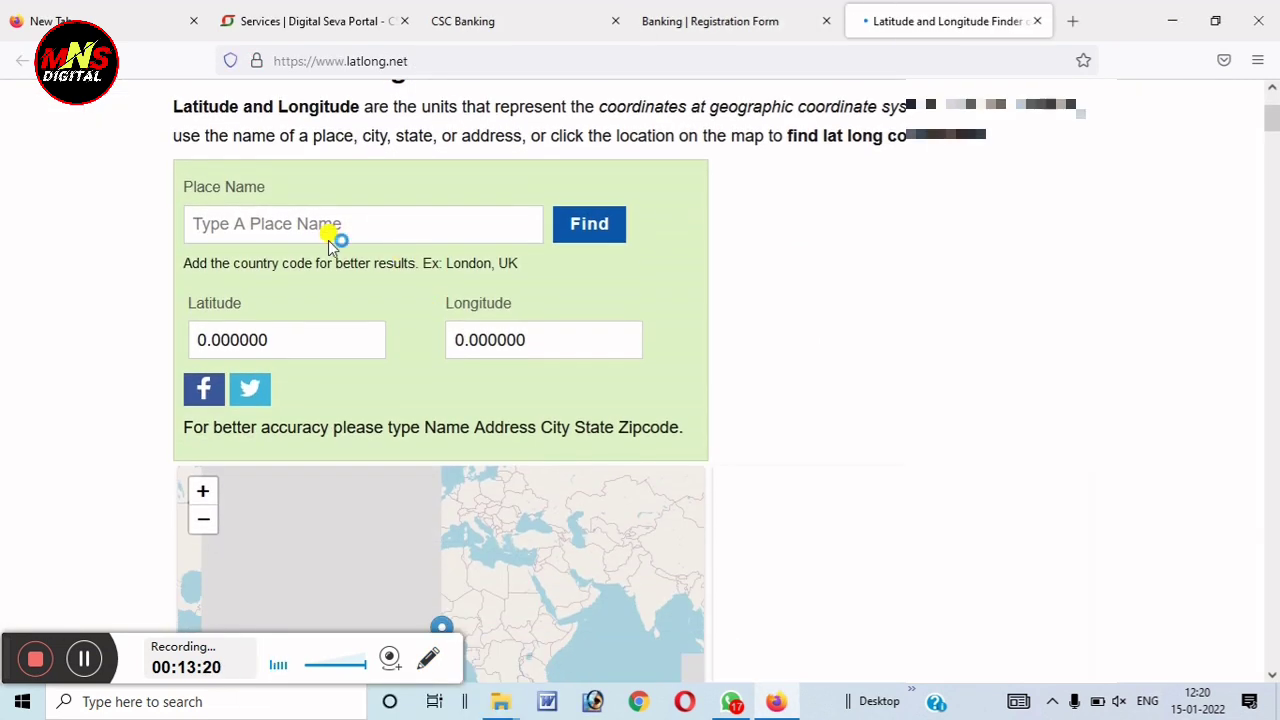
pyautogui.click(320, 226)
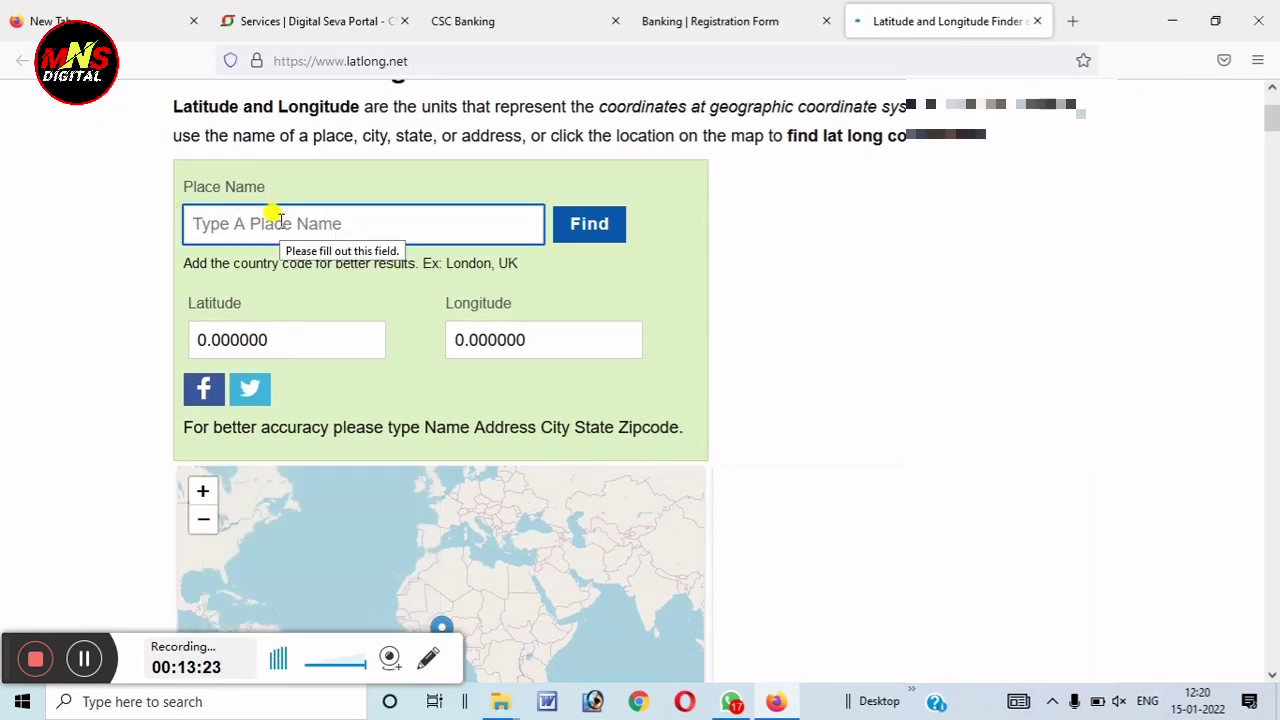
pyautogui.write('Khandawa')
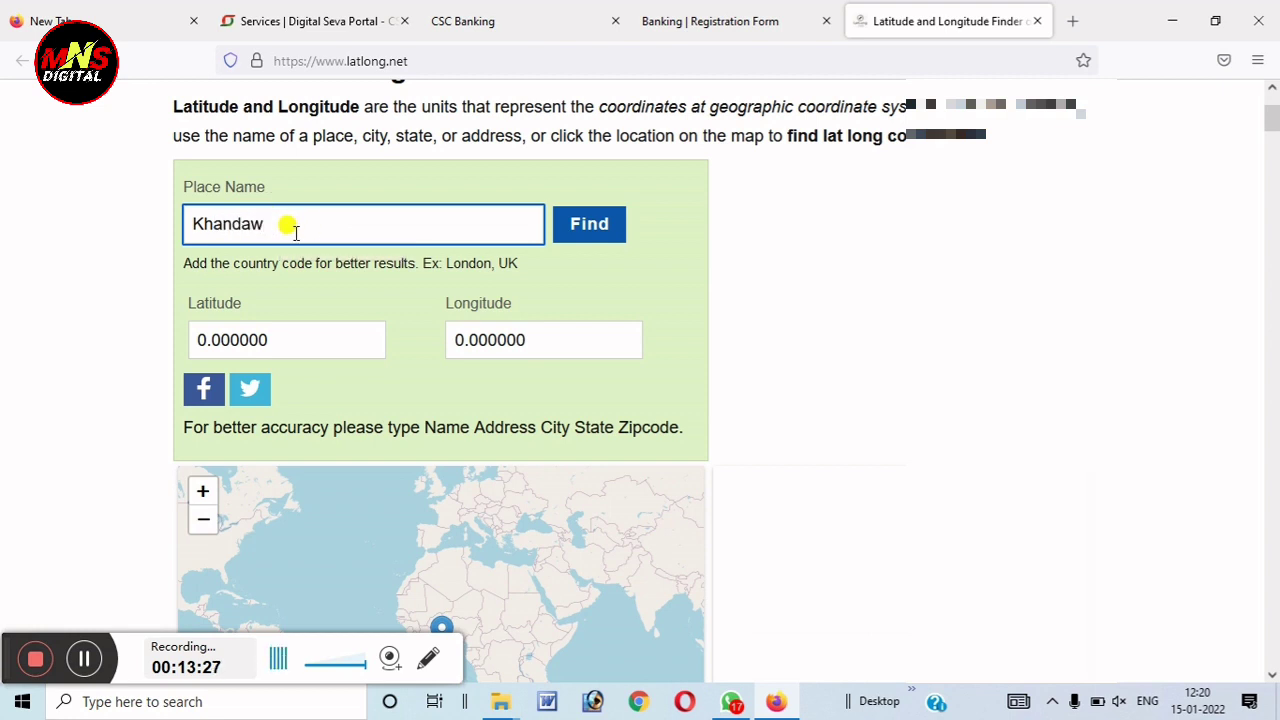
pyautogui.click(610, 227)
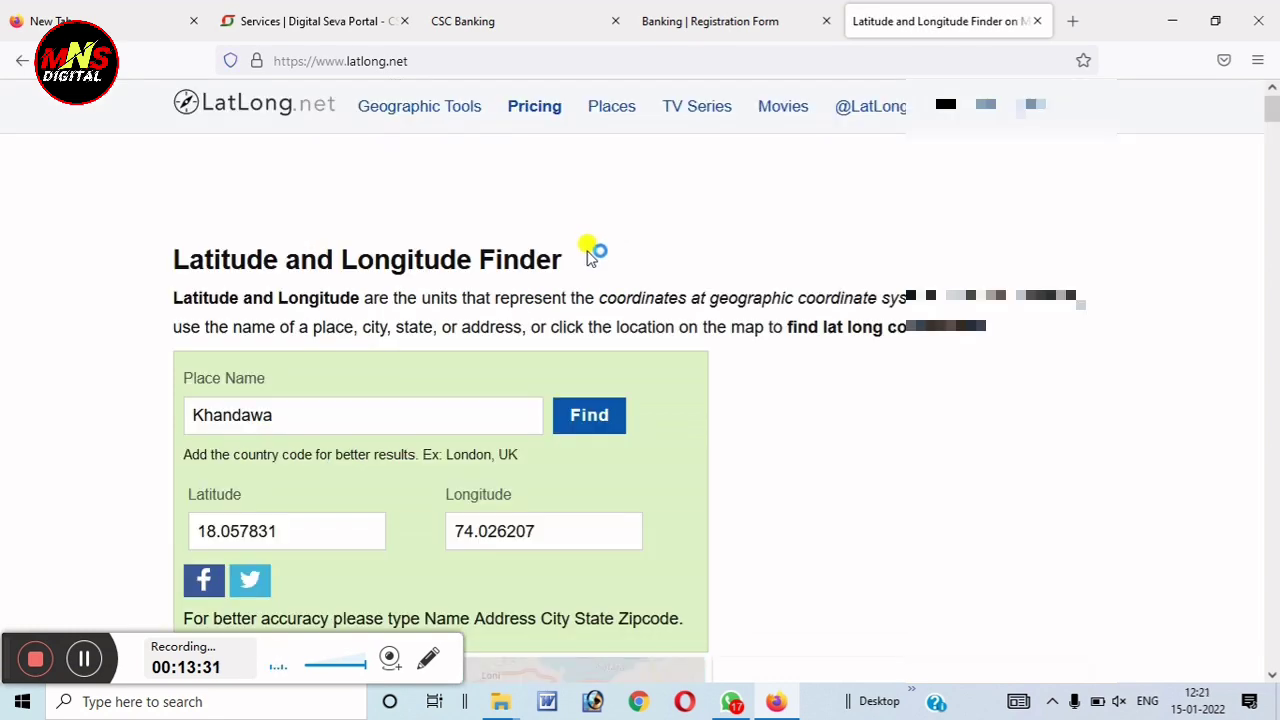
# Browse the map for the center's location and select the Maa Narmade Stationery marker on the satellite map.
pyautogui.scroll(-5, 563, 294)
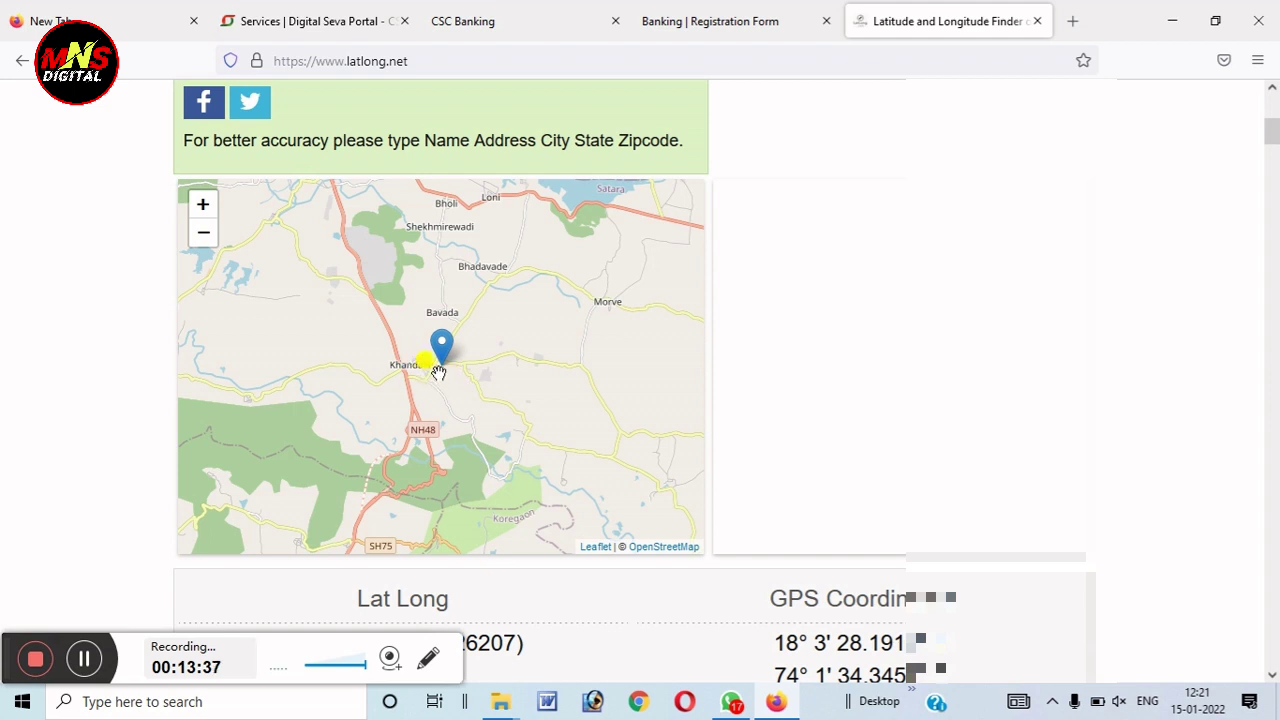
pyautogui.moveTo(474, 389); pyautogui.dragTo(366, 349)
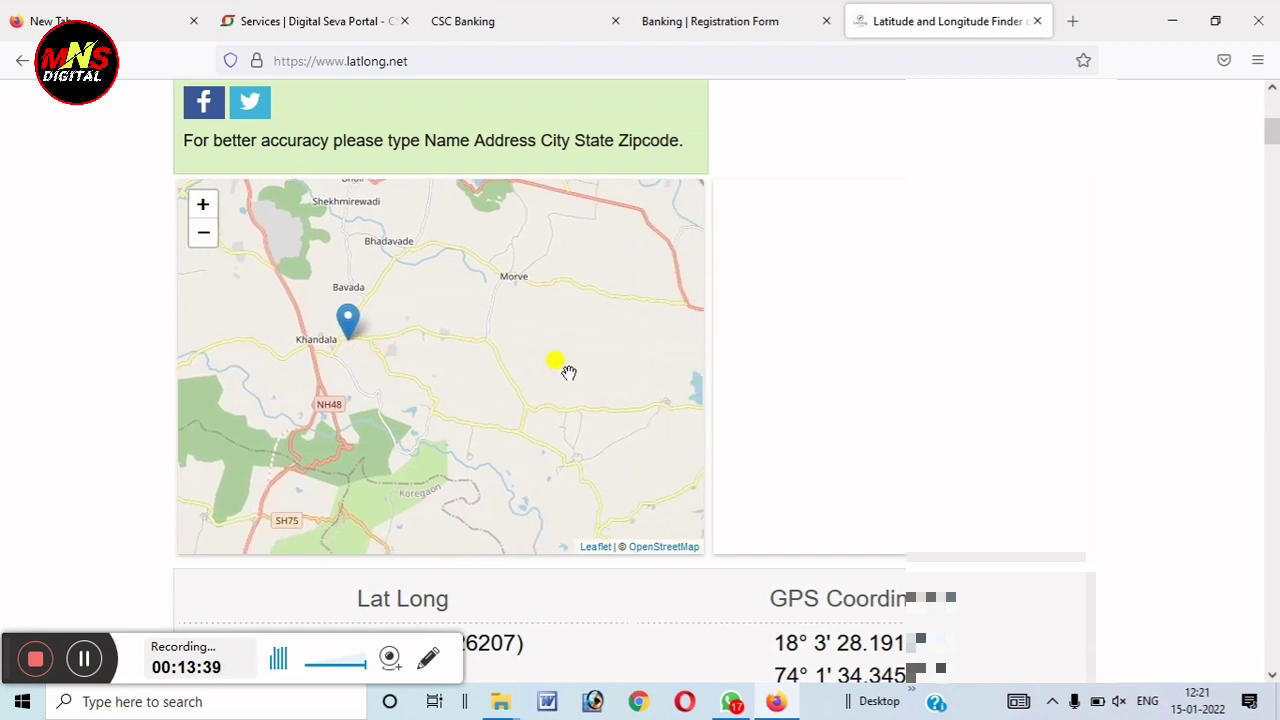
pyautogui.moveTo(568, 372); pyautogui.dragTo(449, 337)
pyautogui.moveTo(580, 363); pyautogui.dragTo(430, 369)
pyautogui.moveTo(367, 332); pyautogui.dragTo(646, 349)
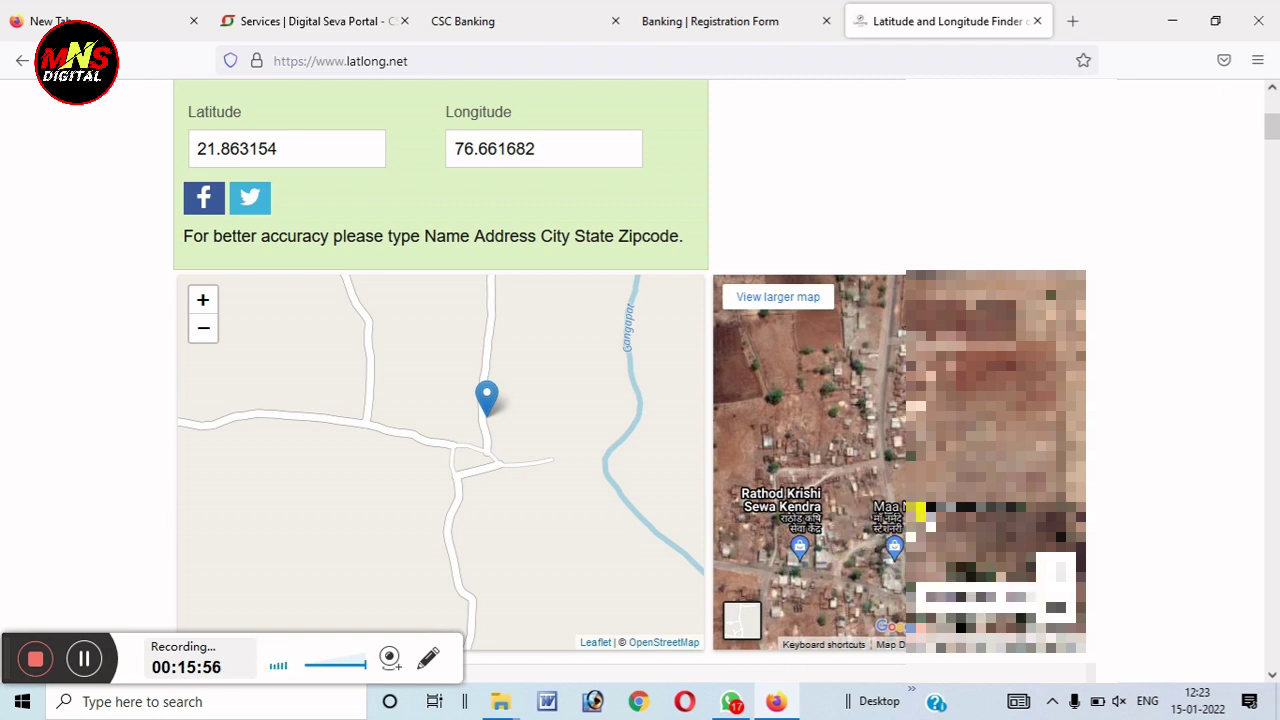
pyautogui.click(893, 549)
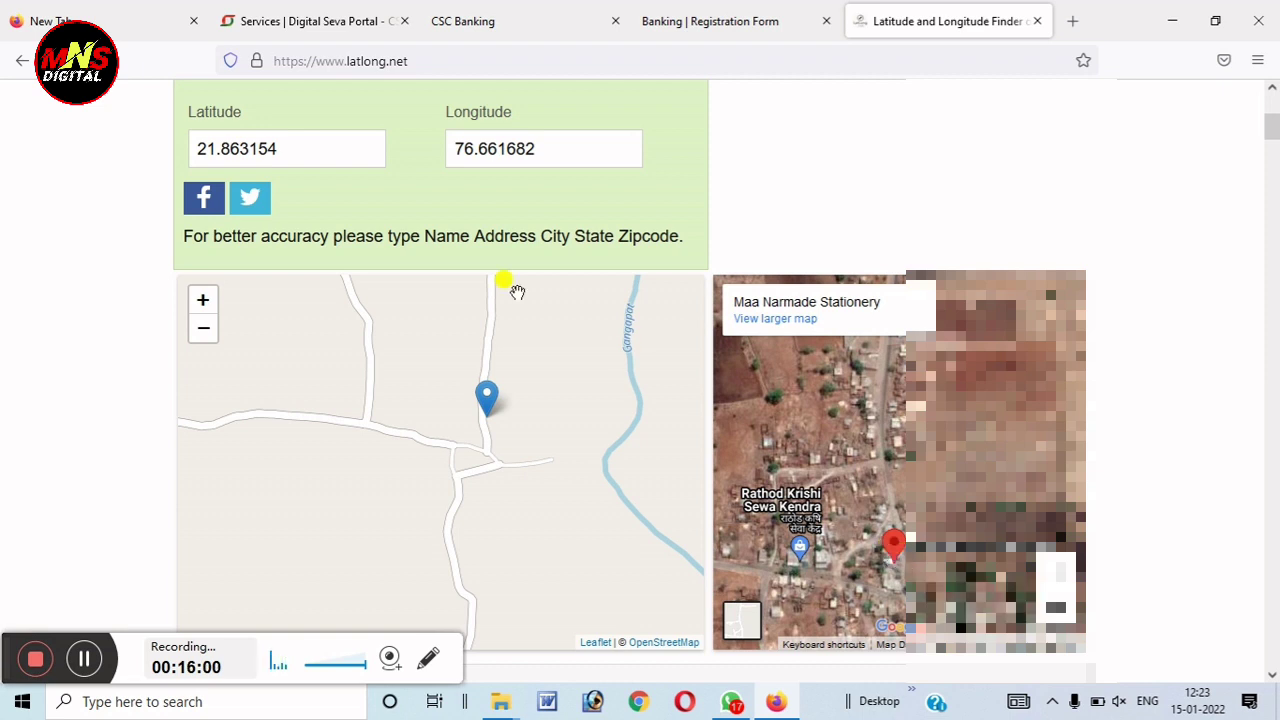
# Copy the found latitude 21.863154 into the latitude field of the banking registration form.
pyautogui.moveTo(294, 152); pyautogui.dragTo(192, 146)
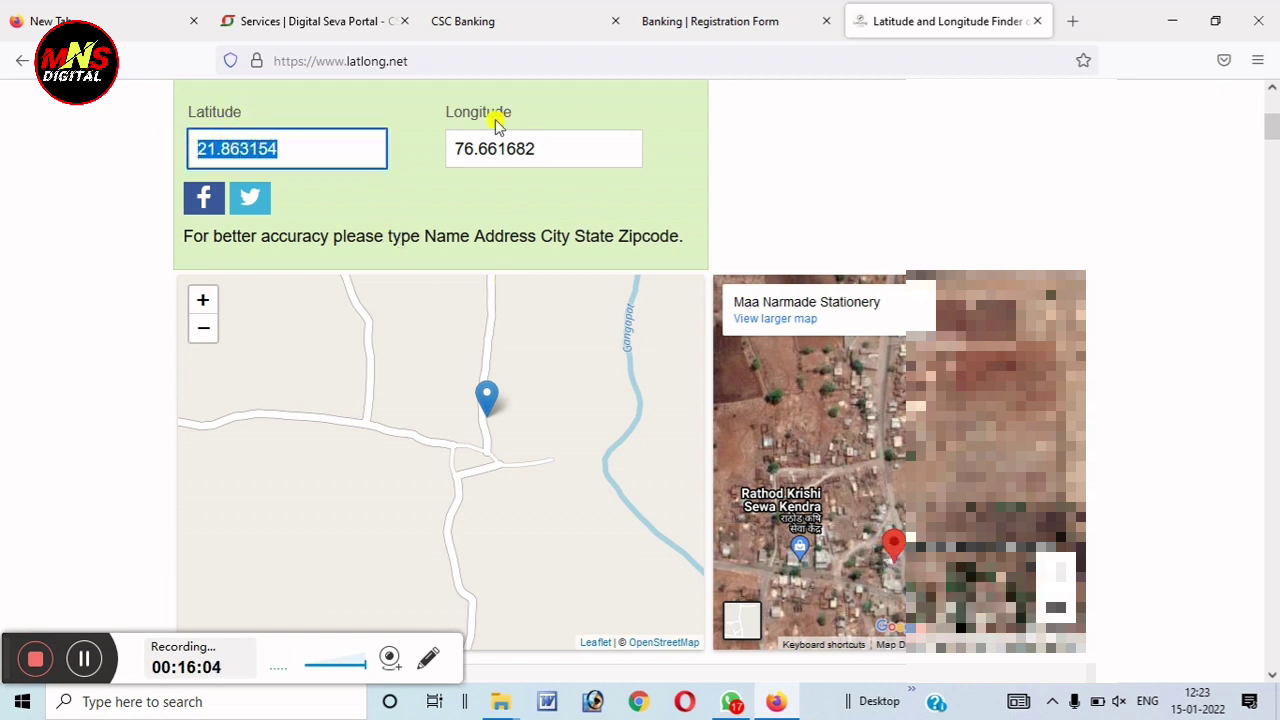
pyautogui.rightClick(238, 148)
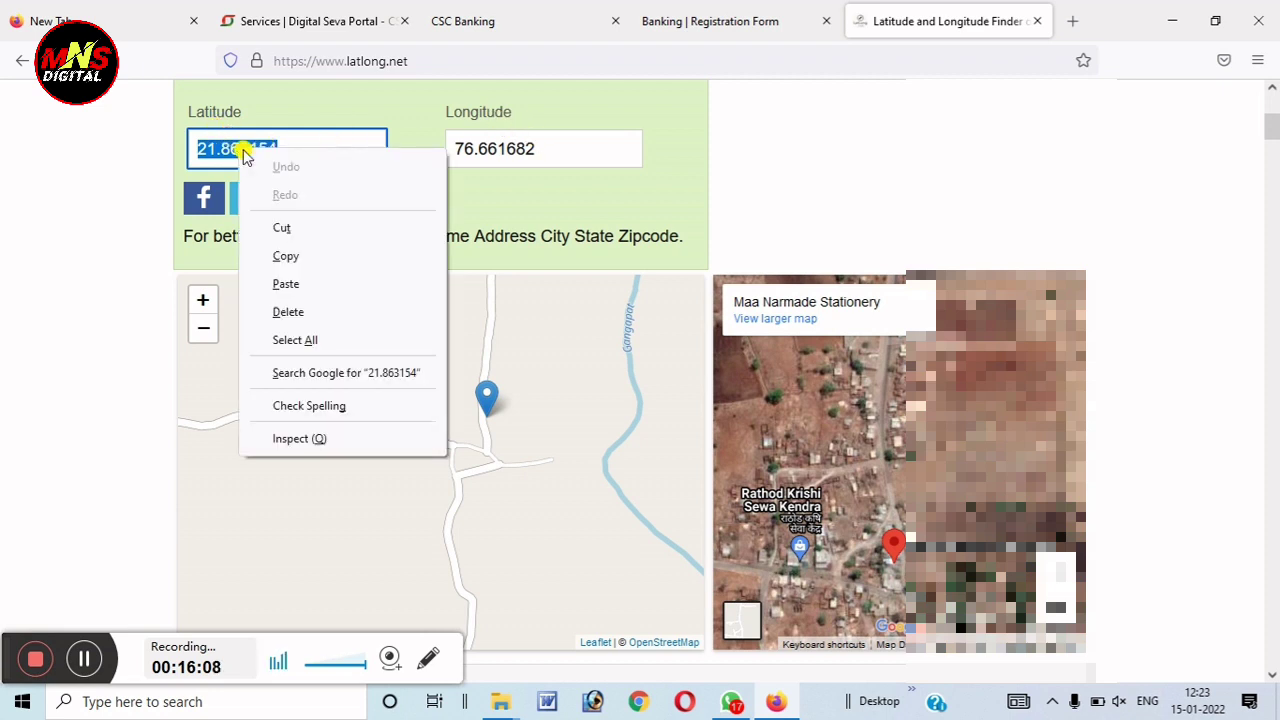
pyautogui.click(300, 256)
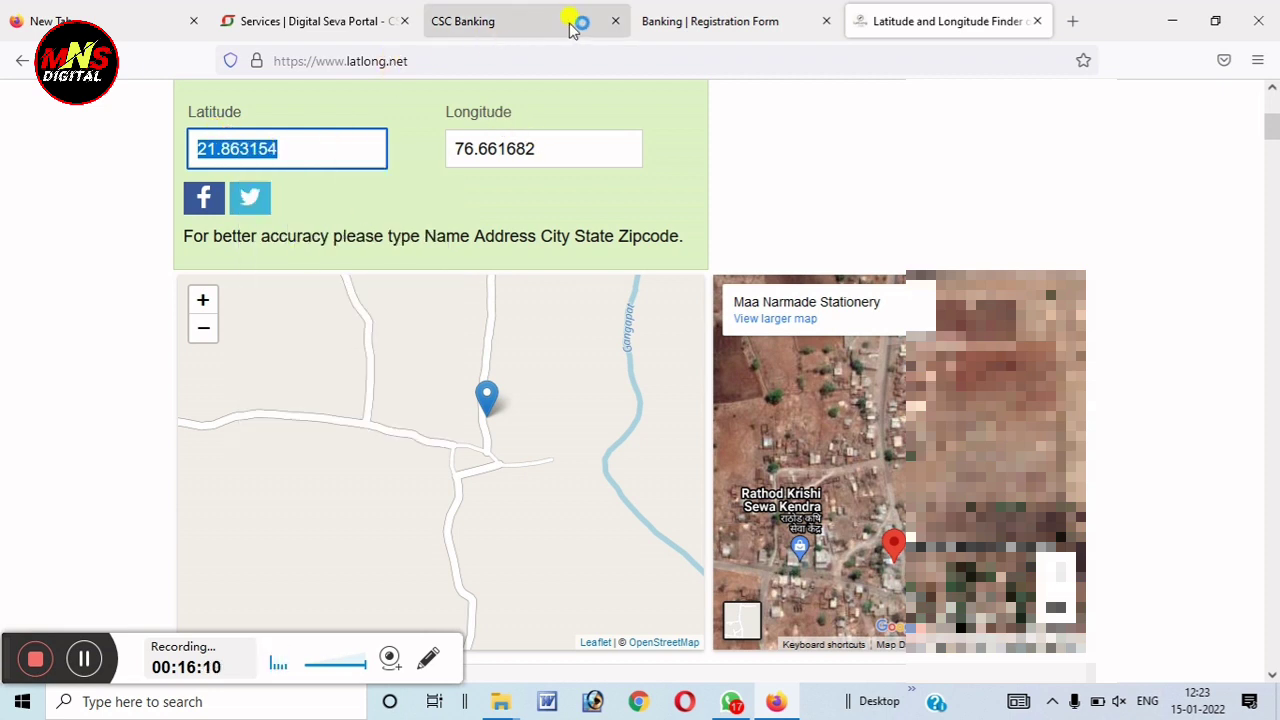
pyautogui.click(693, 24)
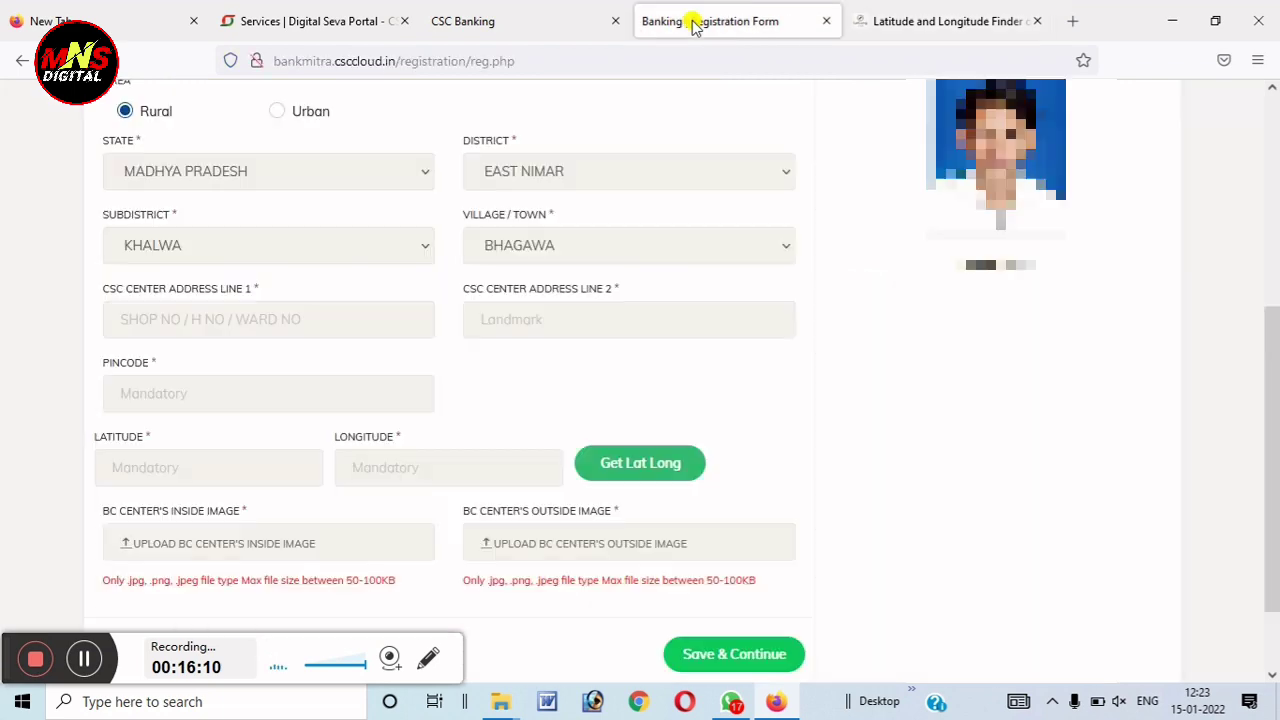
pyautogui.click(182, 390)
pyautogui.click(180, 458)
pyautogui.hotkey('ctrl', 'v')
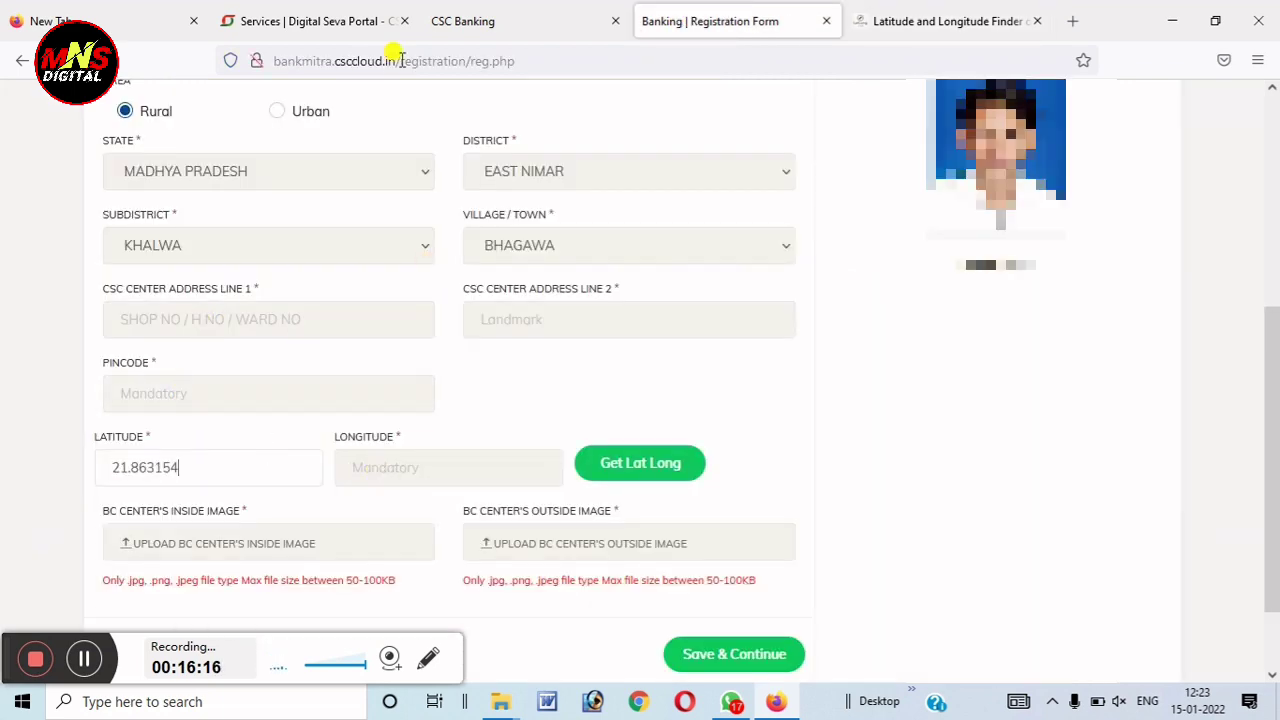
# Copy the found longitude 76.661682 into the longitude field of the banking registration form.
pyautogui.click(885, 18)
pyautogui.moveTo(537, 150); pyautogui.dragTo(414, 149)
pyautogui.rightClick(486, 146)
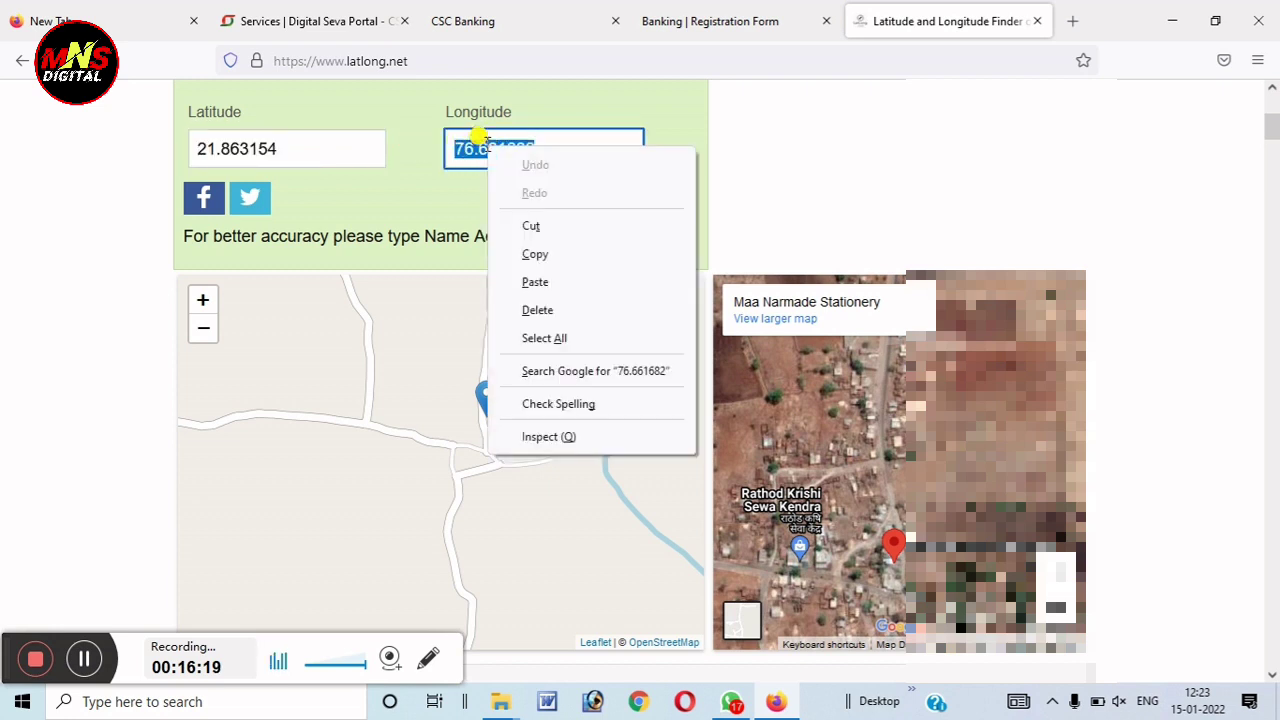
pyautogui.click(533, 252)
pyautogui.click(736, 21)
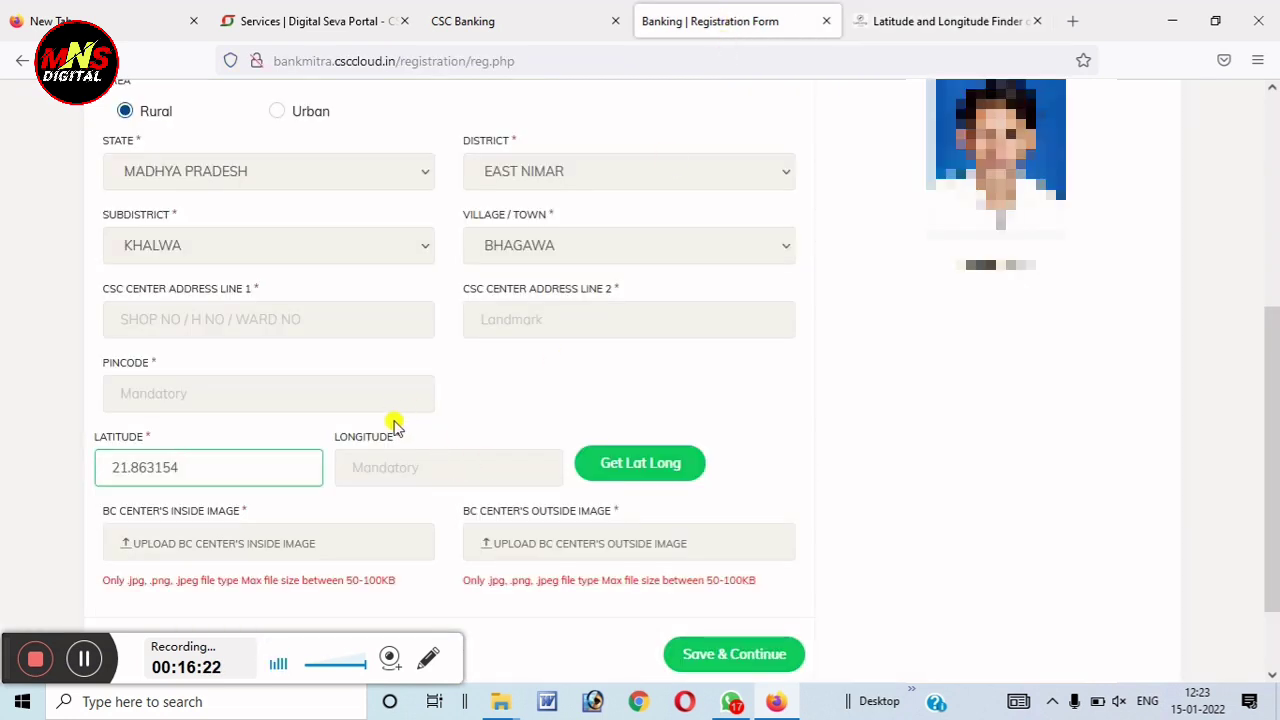
pyautogui.click(387, 463)
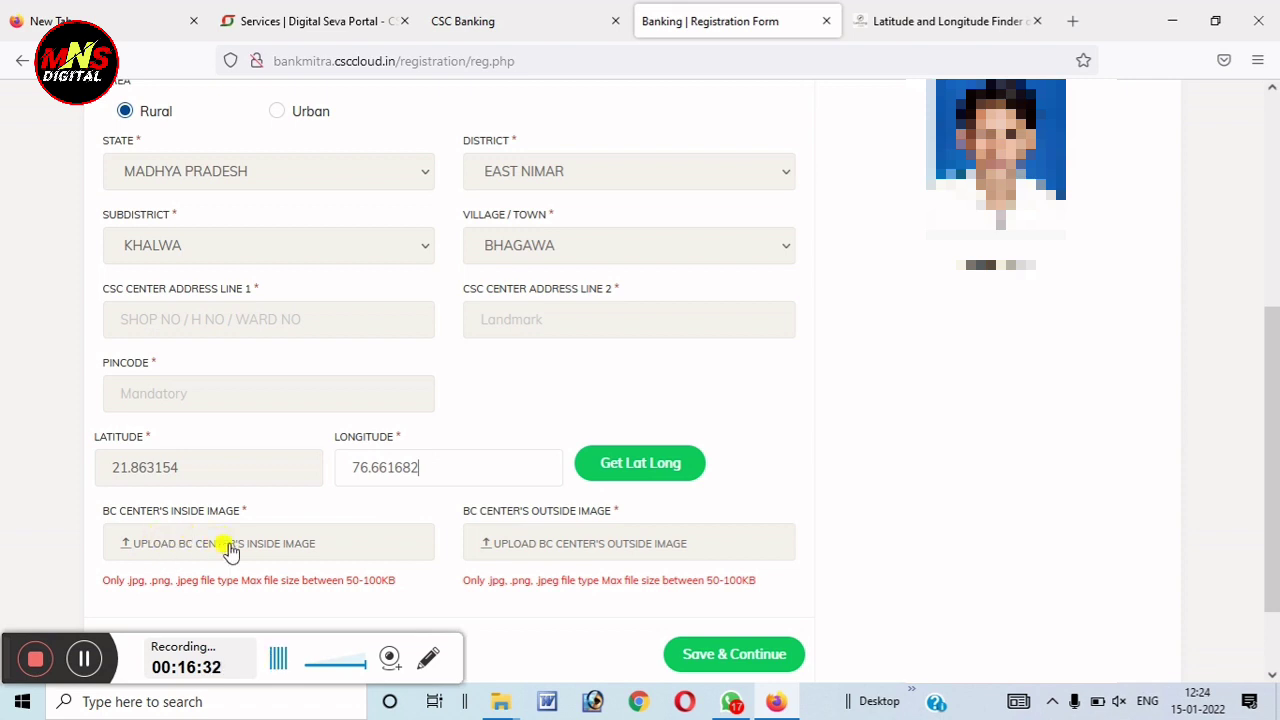
# Try to upload the photo 20180905_203536 as the BC center's inside image.
pyautogui.click(238, 548)
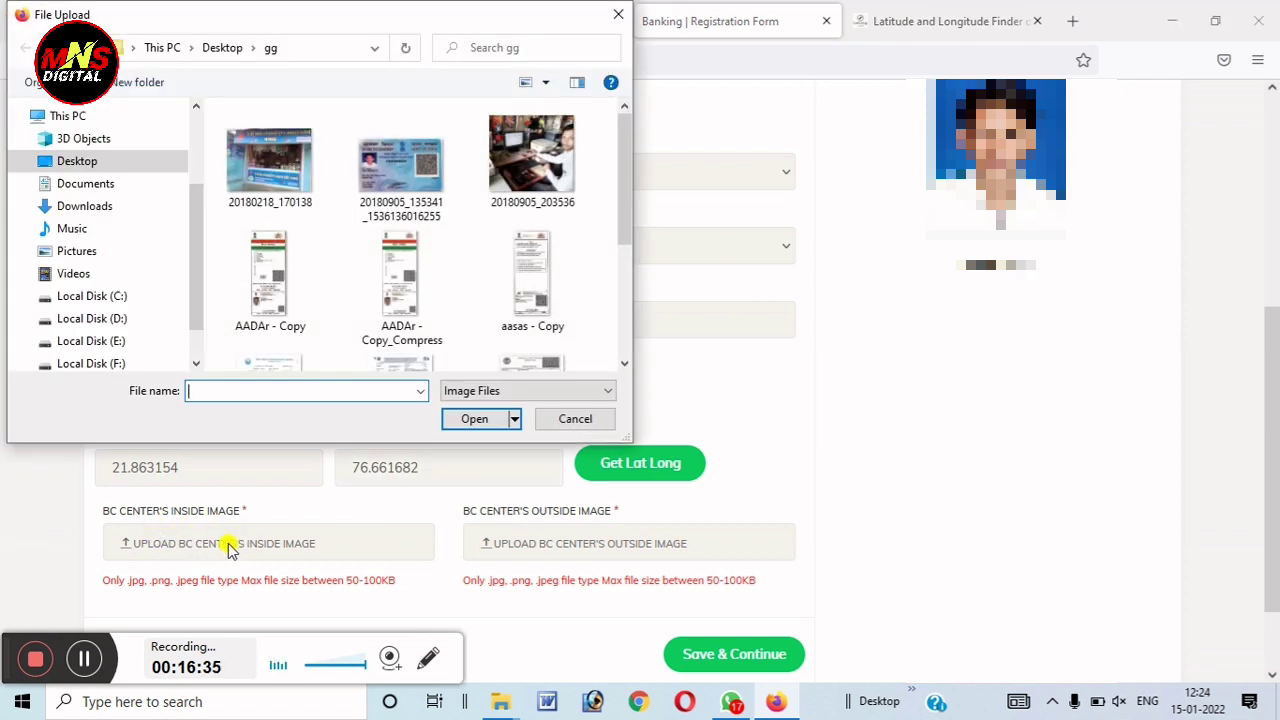
pyautogui.click(528, 165)
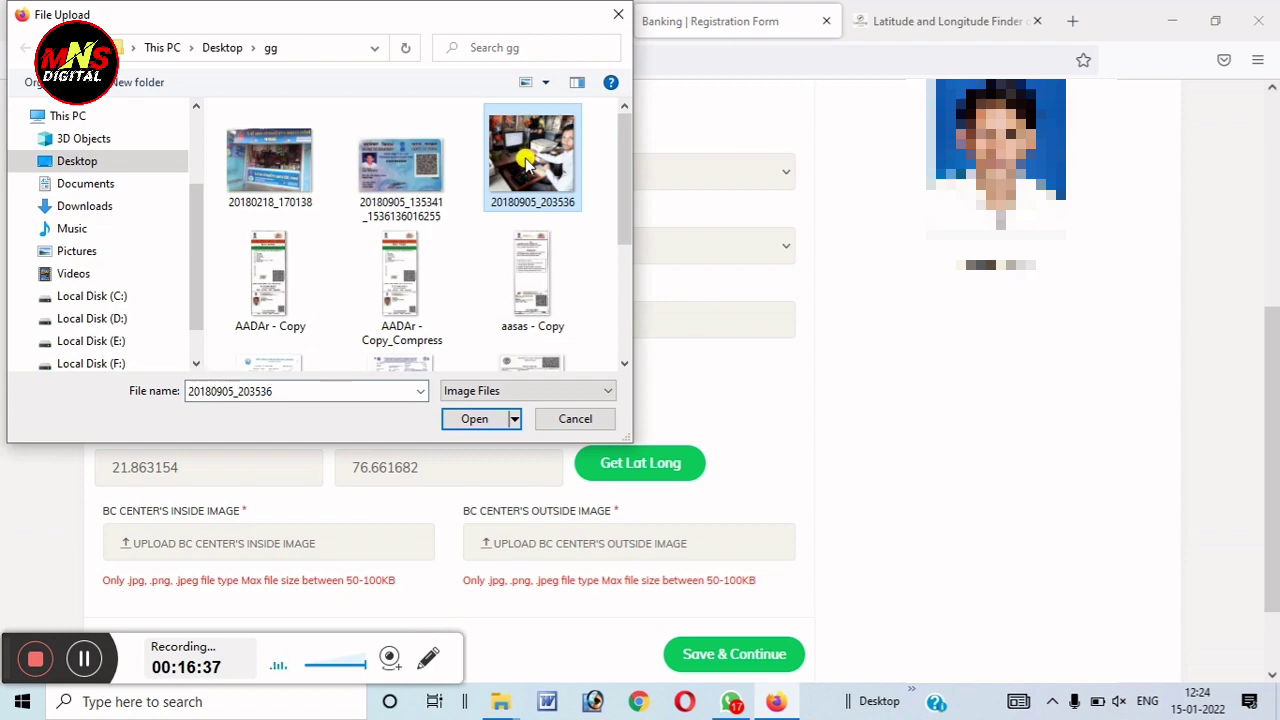
pyautogui.click(485, 420)
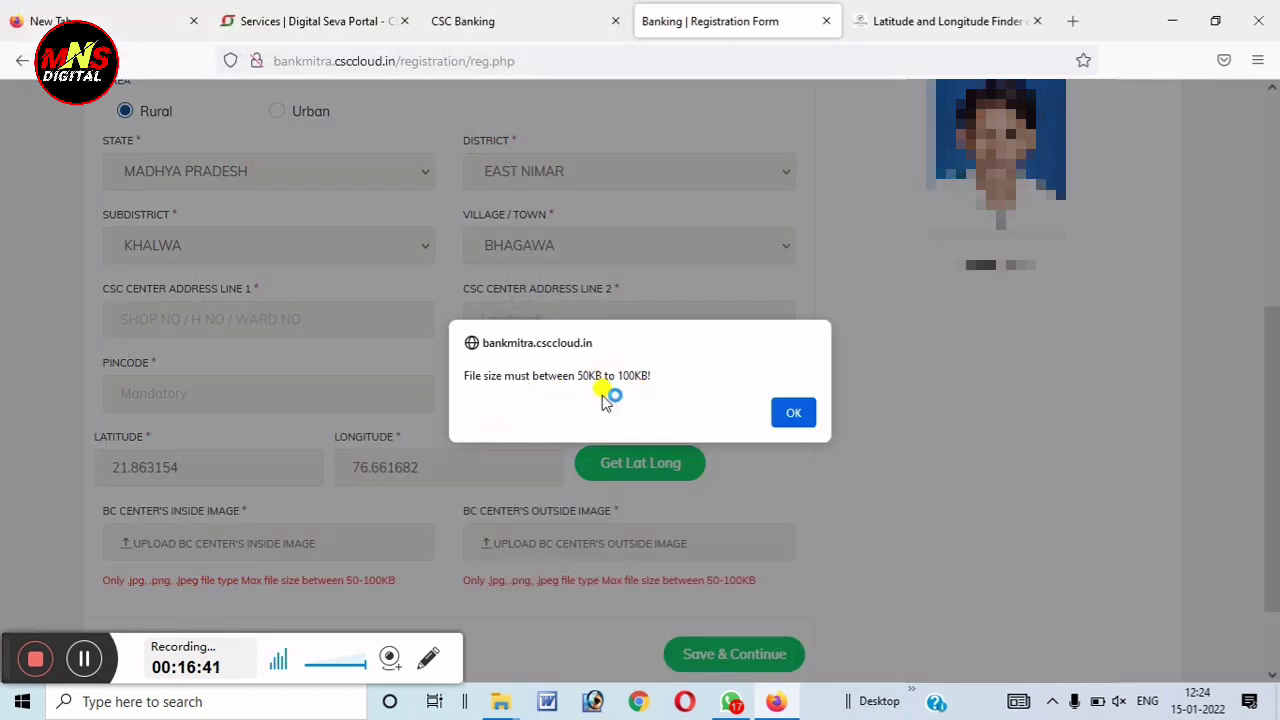
pyautogui.click(795, 413)
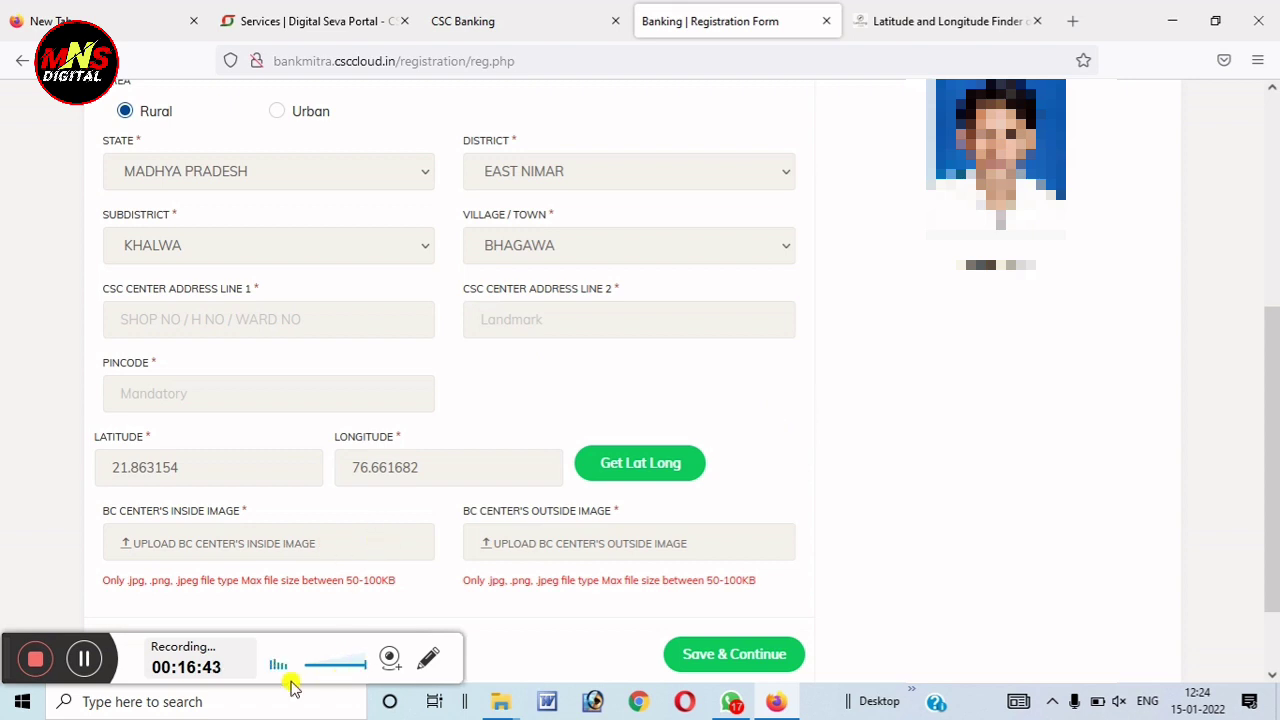
# Upload the photo 20180905_203536 again as the BC center's inside image.
pyautogui.click(207, 550)
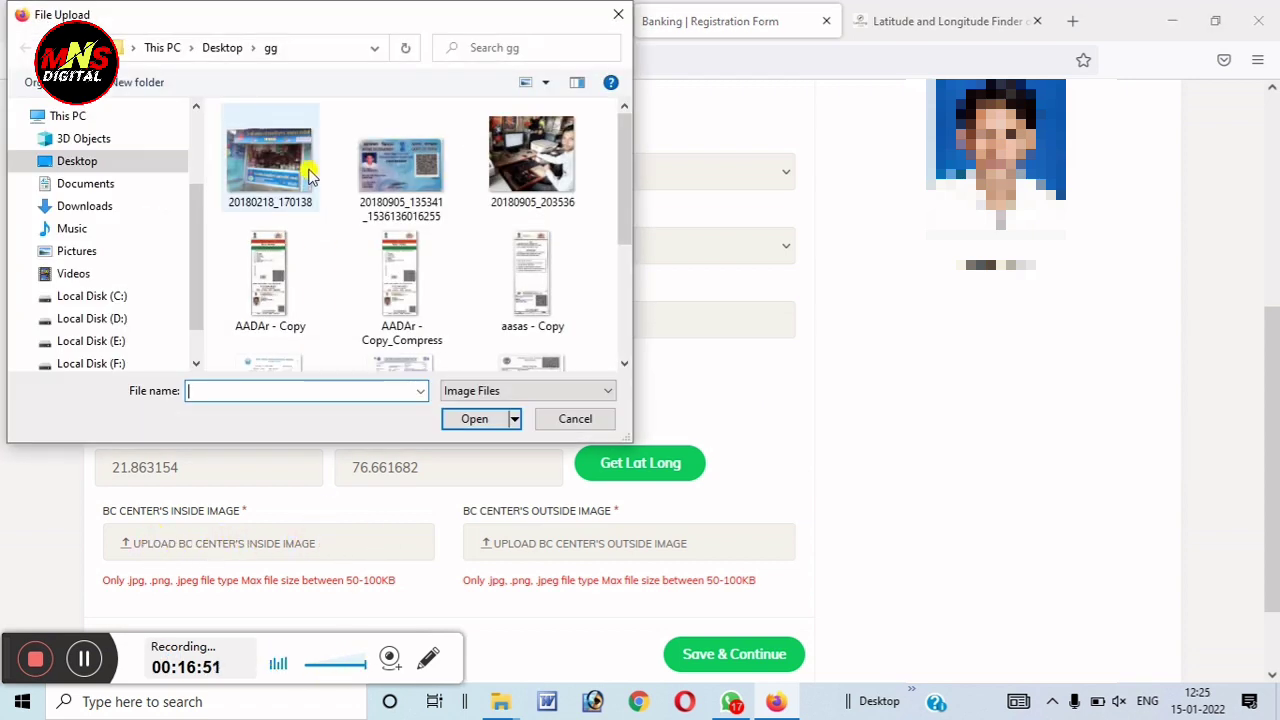
pyautogui.click(530, 145)
pyautogui.click(474, 420)
# Upload the photo 20180218_170138 as the BC center's outside image.
pyautogui.scroll(-2, 366, 449)
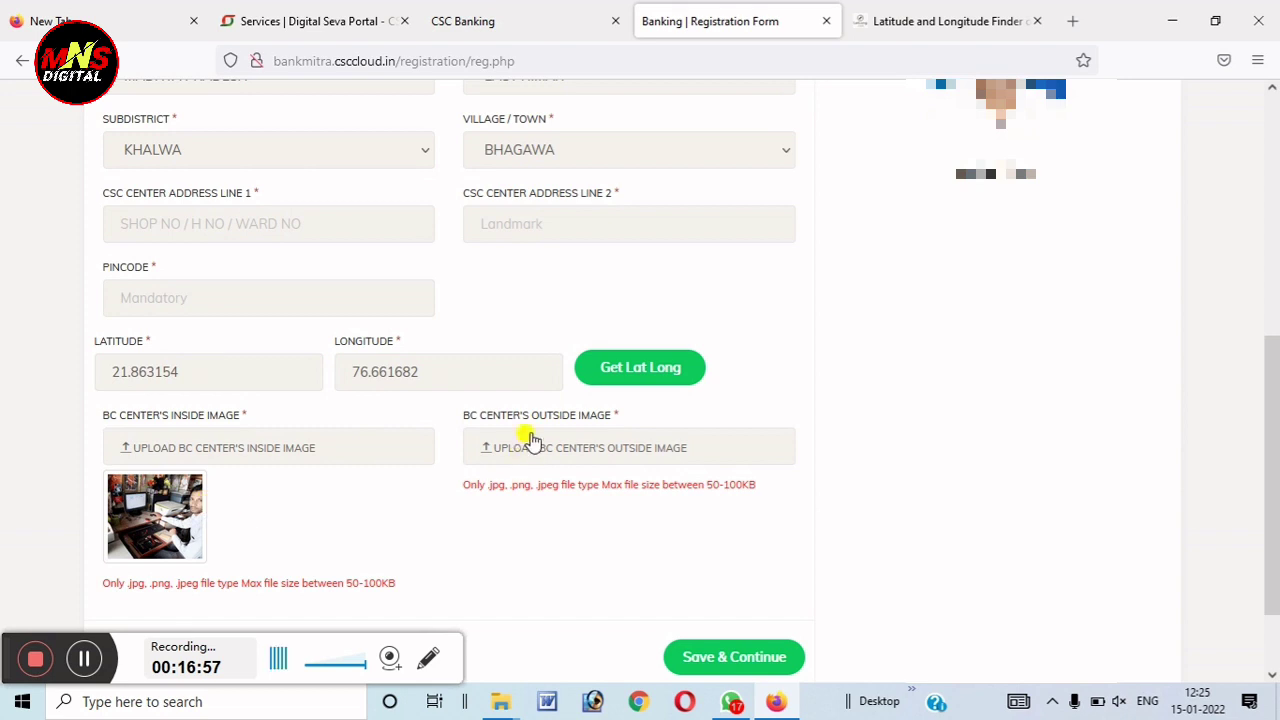
pyautogui.click(562, 449)
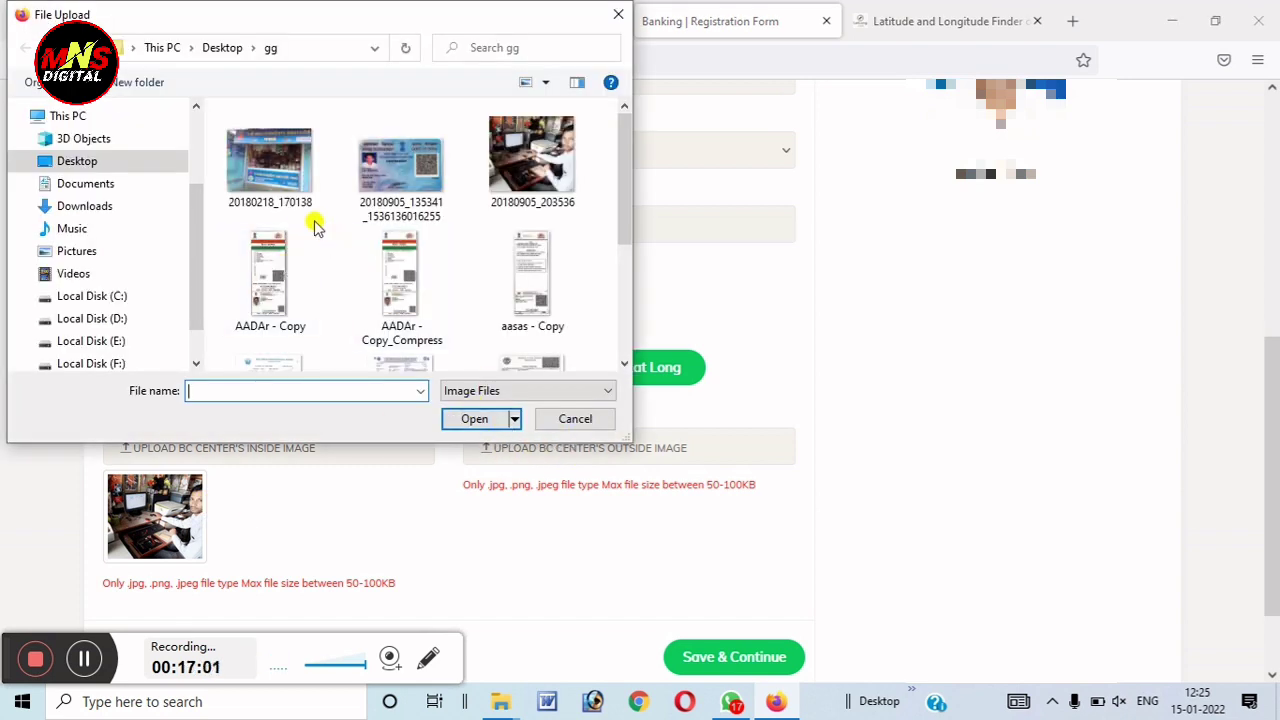
pyautogui.click(275, 155)
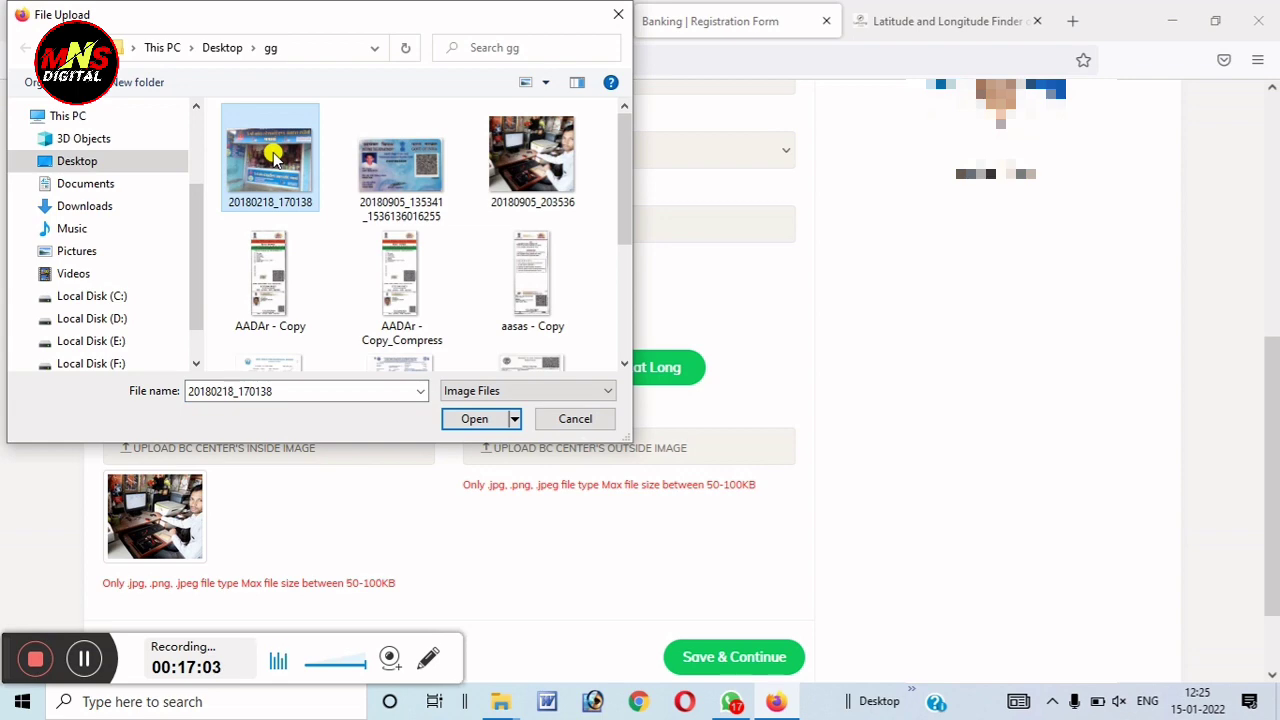
pyautogui.click(472, 418)
# Check the completed BC Center section, then save it and continue to the Banking section.
pyautogui.scroll(-2, 575, 502)
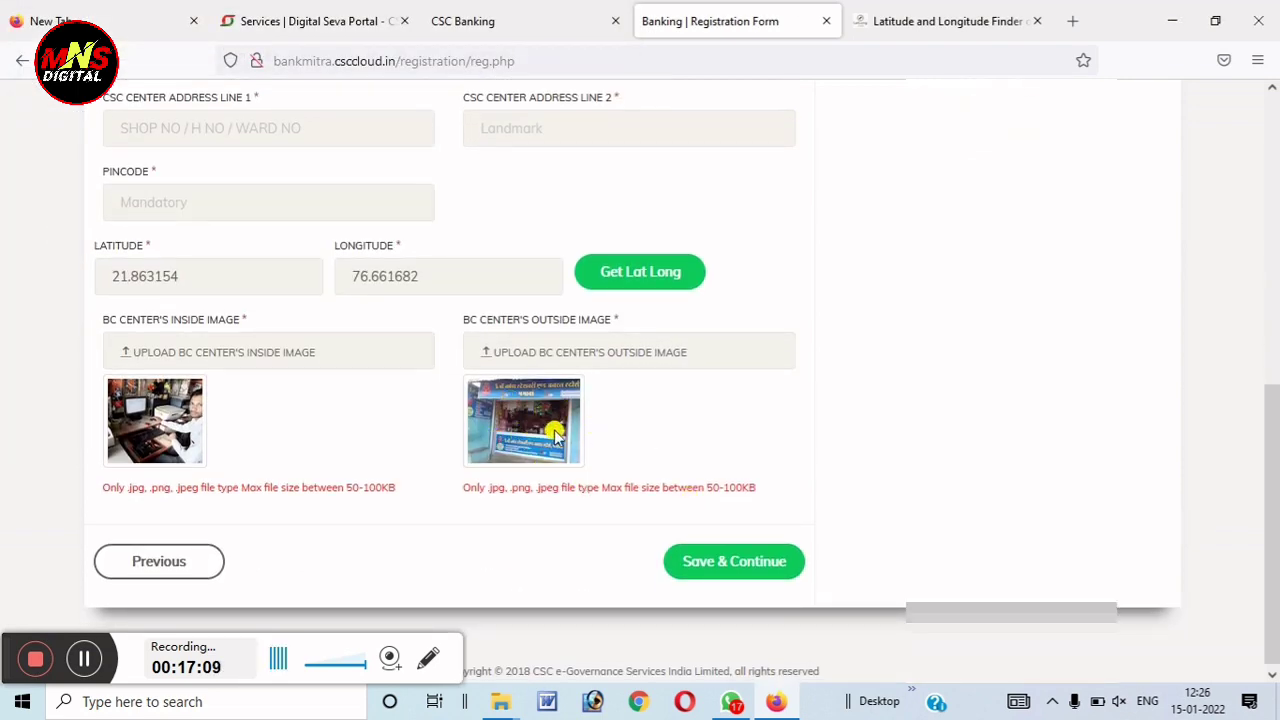
pyautogui.scroll(2, 651, 429)
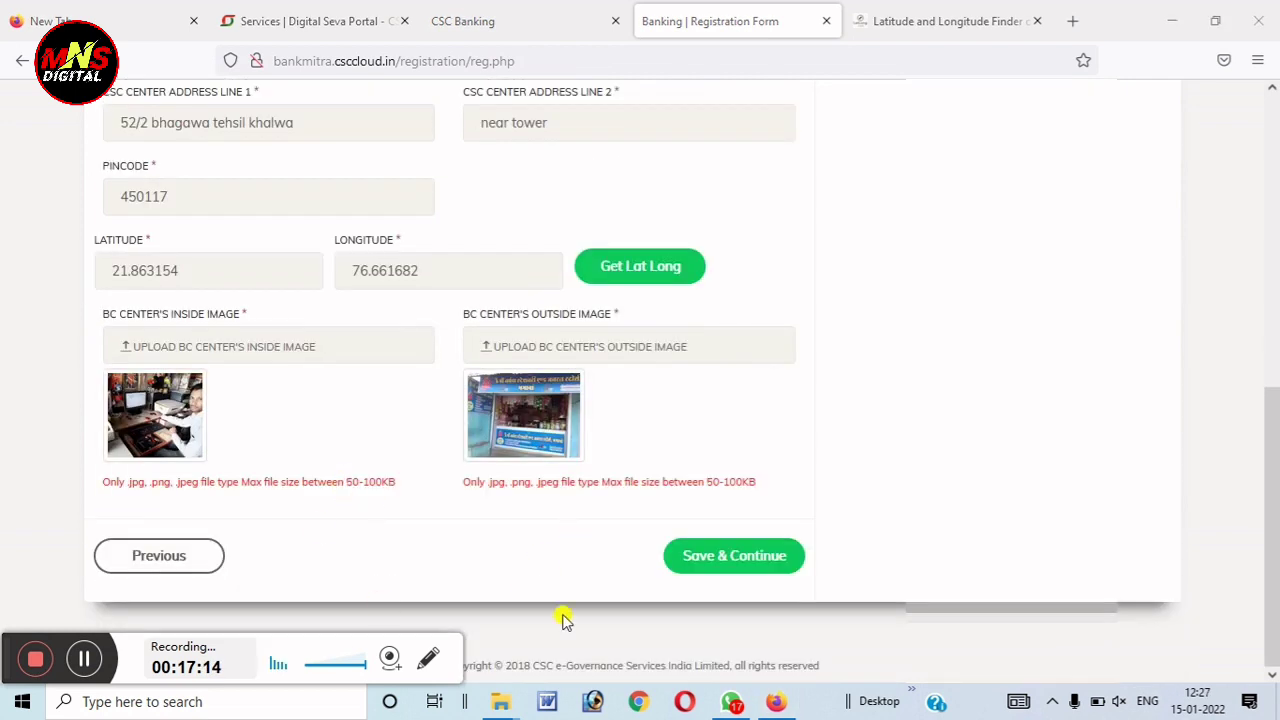
pyautogui.click(737, 566)
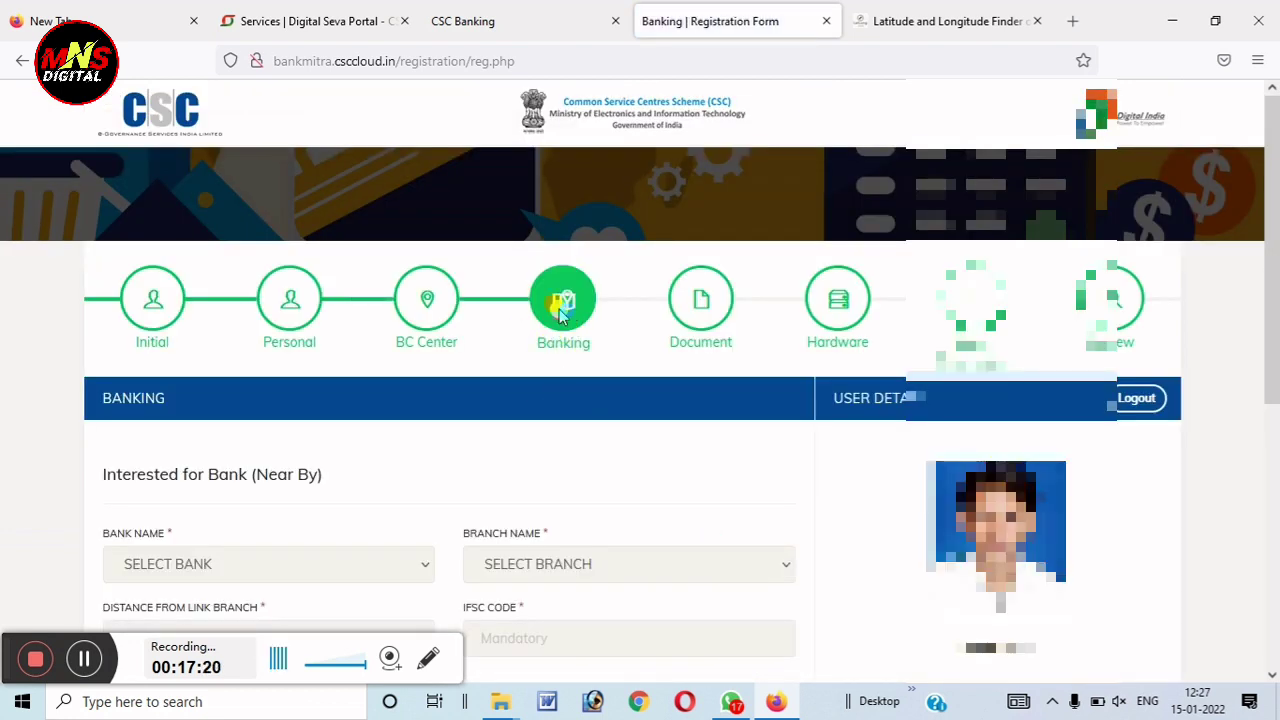
# Set the nearby bank to BANK OF INDIA, its branch to ASHAPUR and the distance from the link branch to 5-10 KM.
pyautogui.scroll(-2, 567, 325)
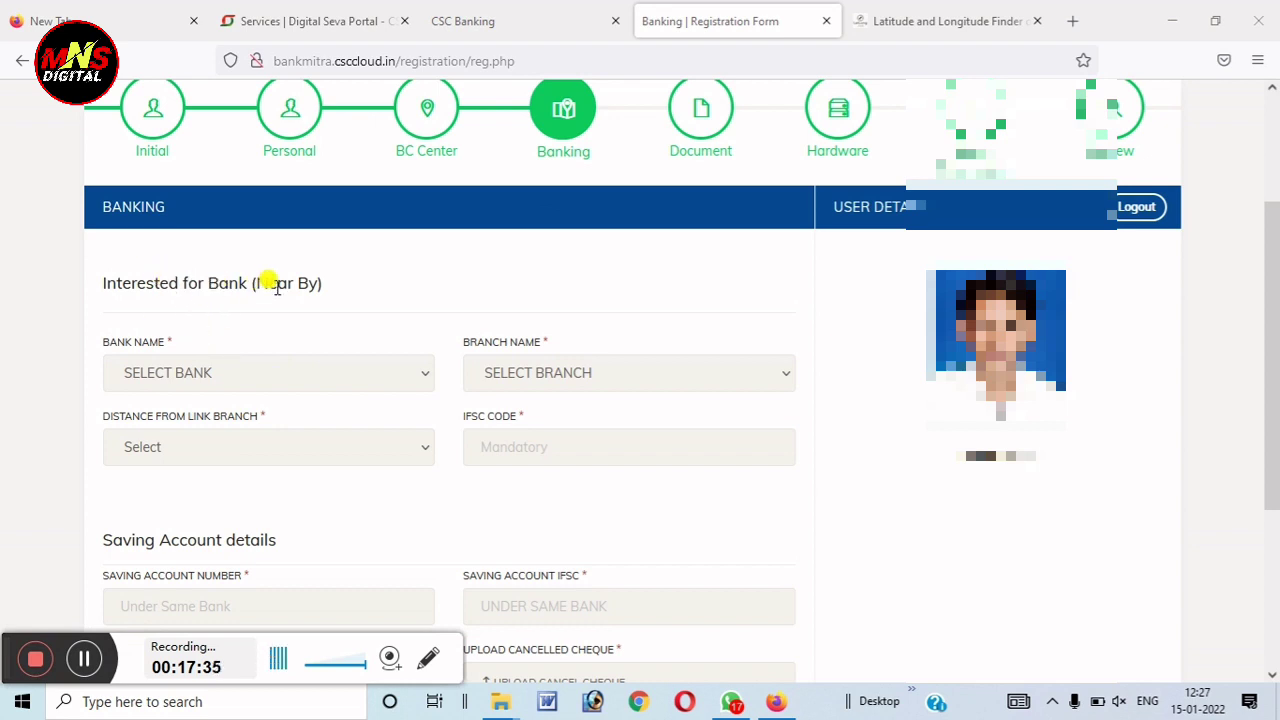
pyautogui.click(214, 380)
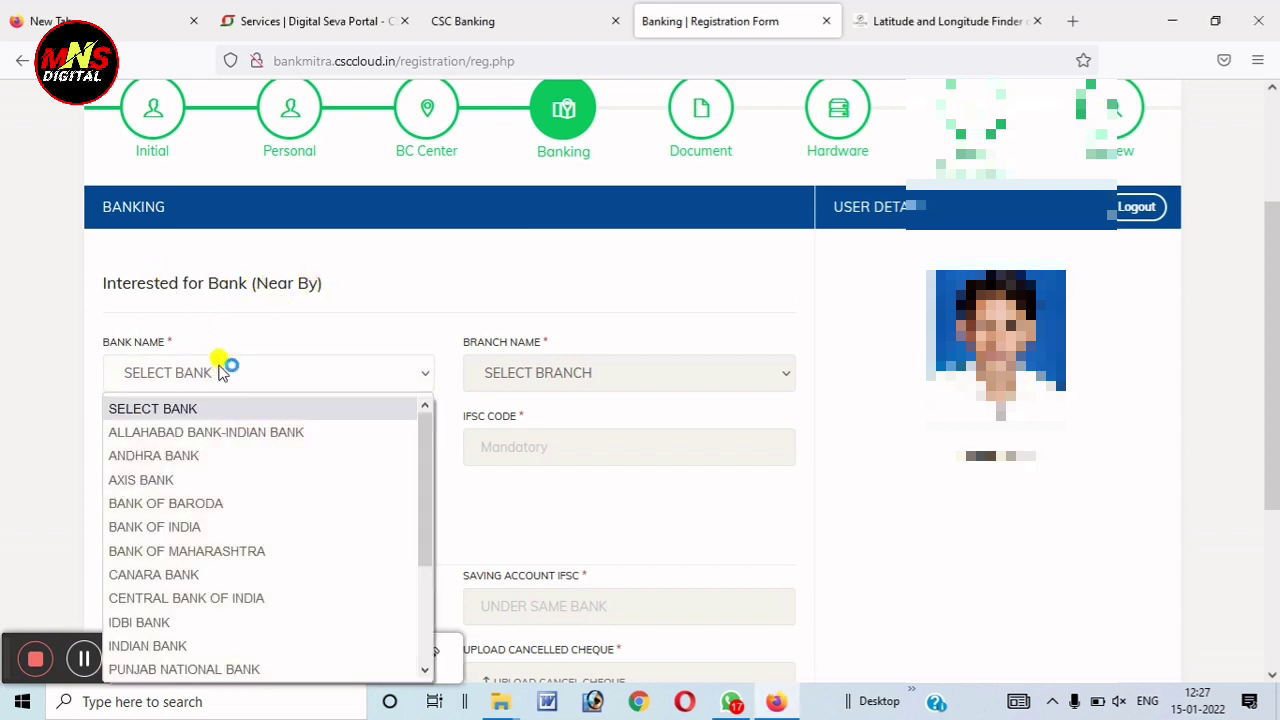
pyautogui.click(185, 527)
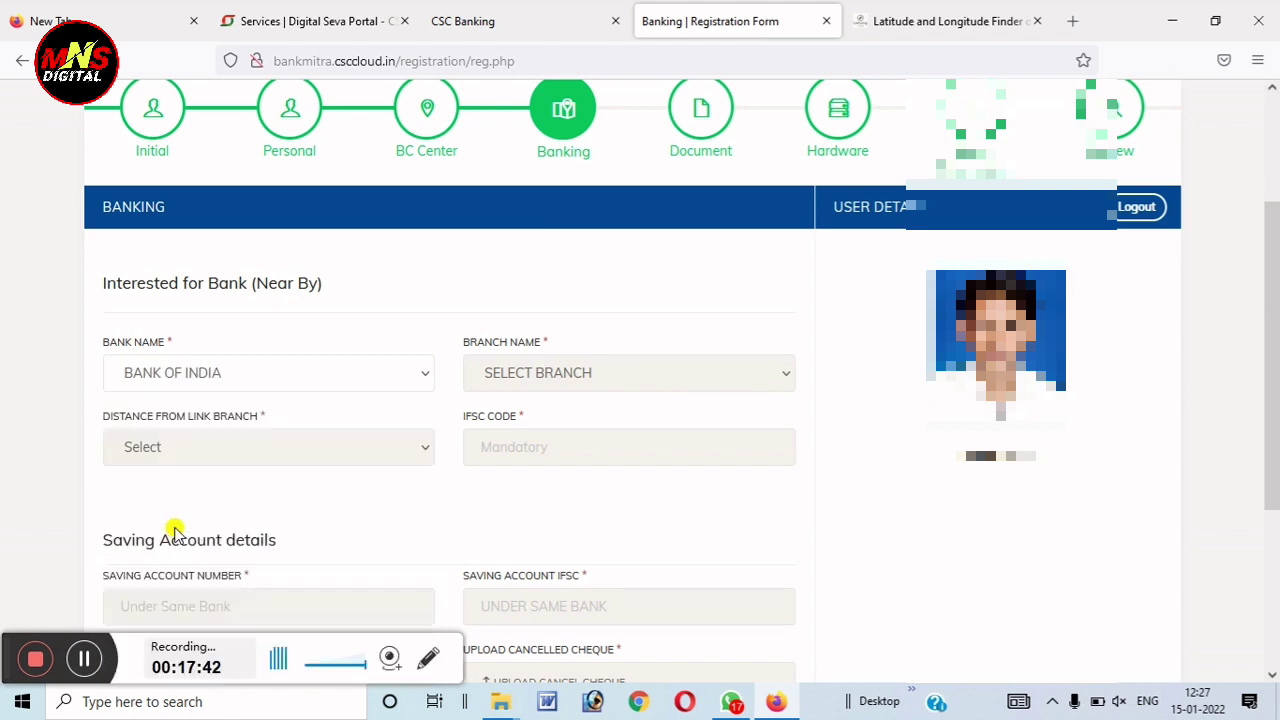
pyautogui.click(519, 373)
pyautogui.click(526, 479)
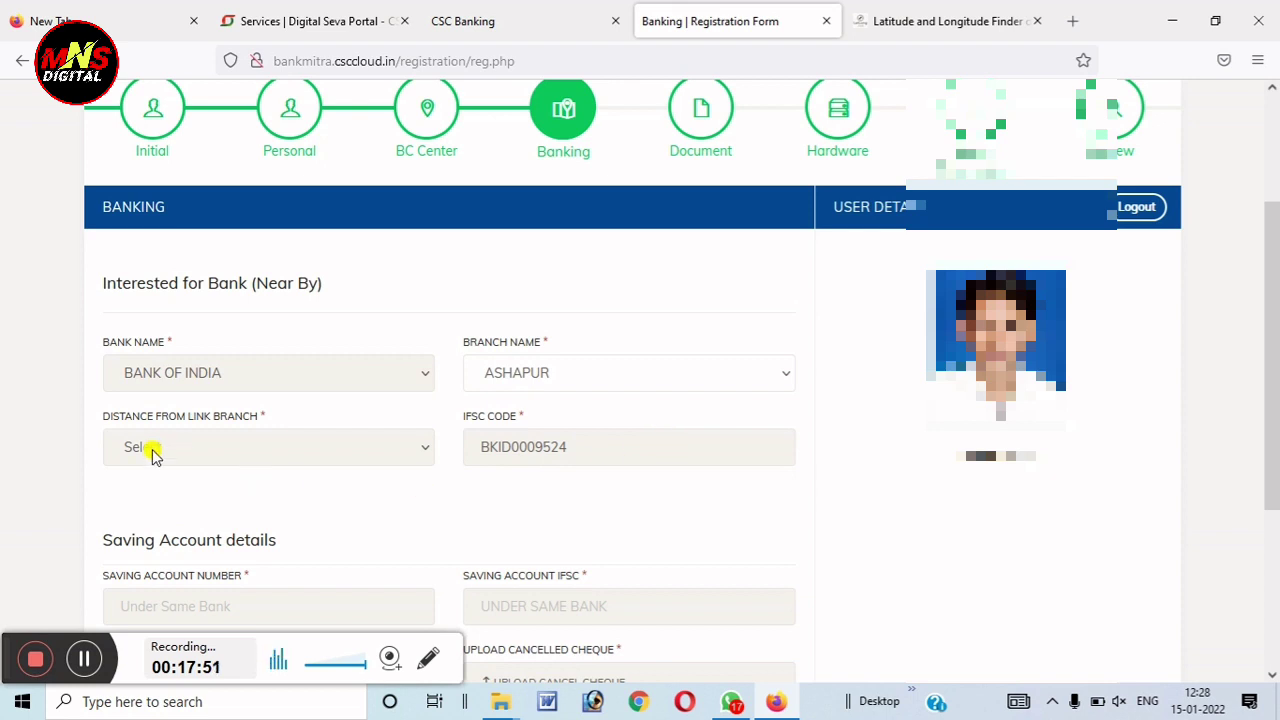
pyautogui.click(234, 443)
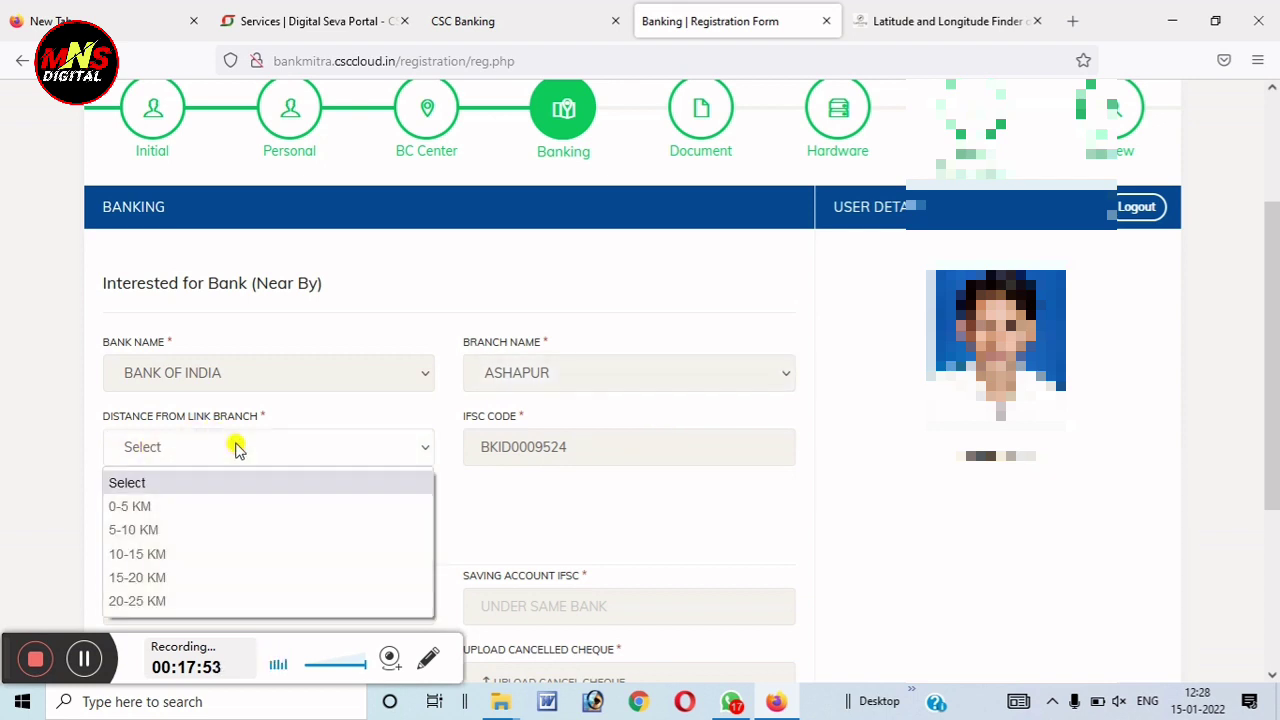
pyautogui.click(163, 529)
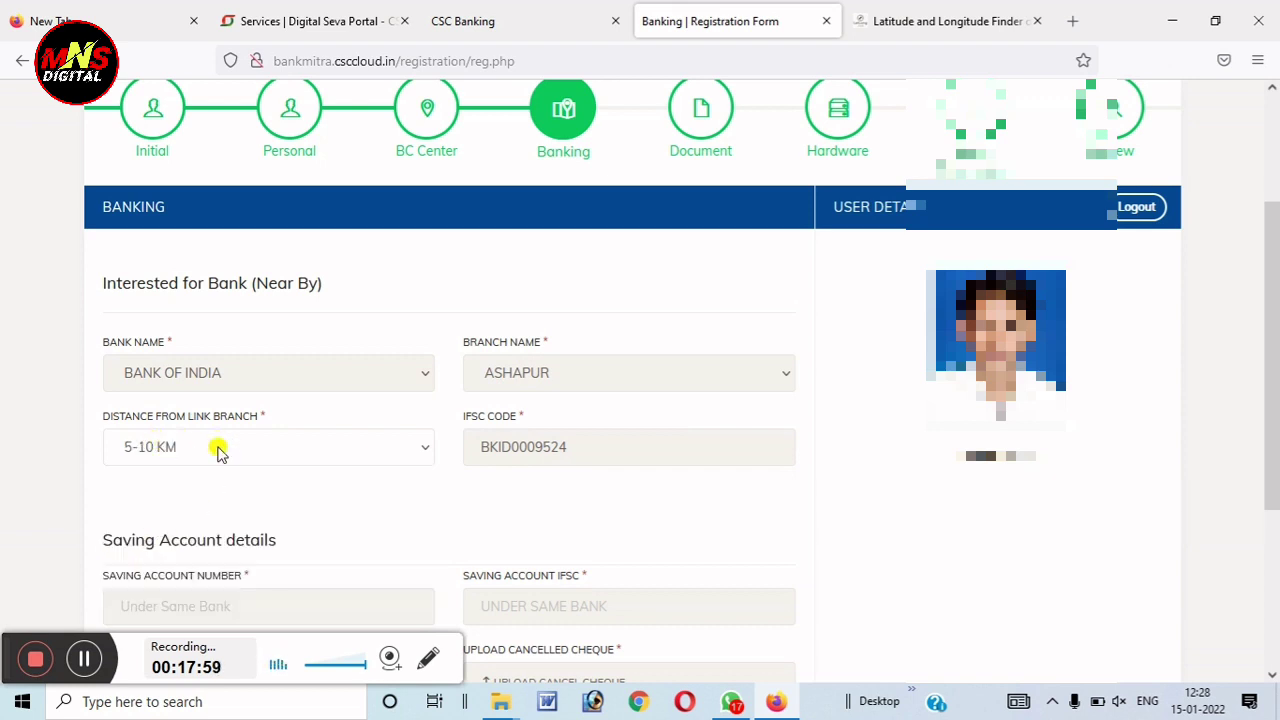
# Fill in the saving account number, its IFSC and bank, and continue to the Document section.
pyautogui.scroll(-2, 220, 452)
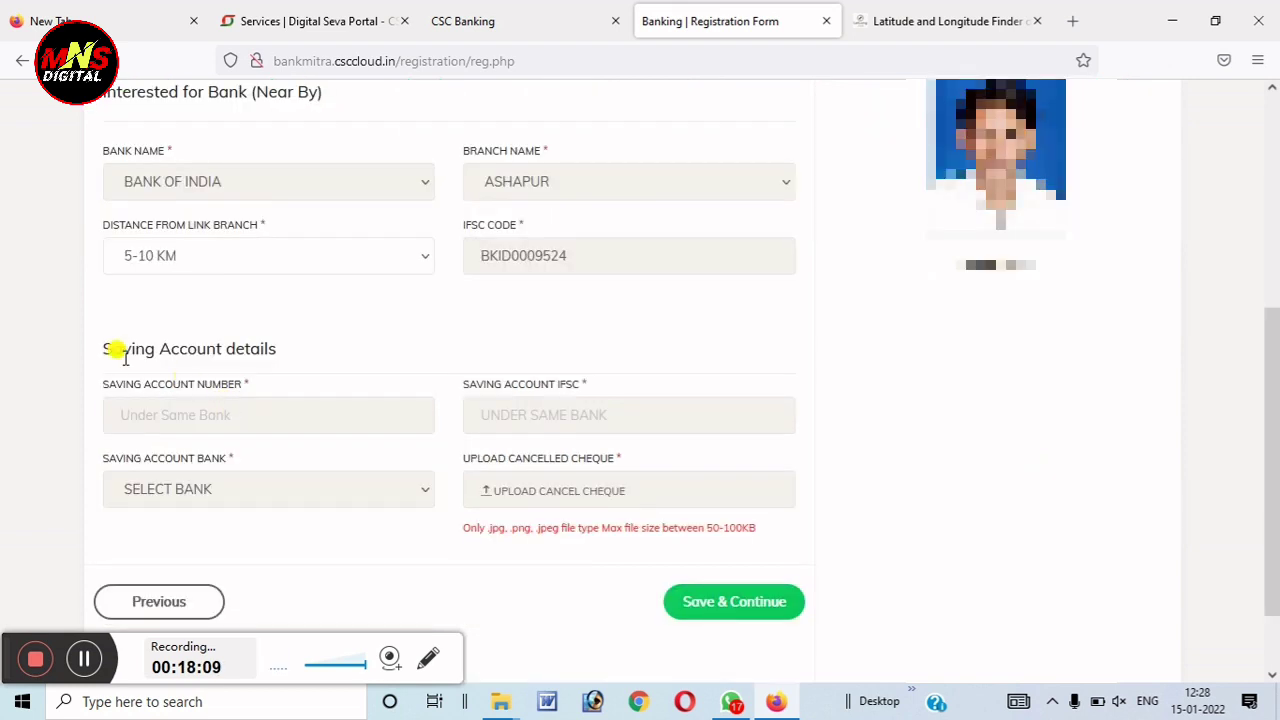
pyautogui.click(174, 411)
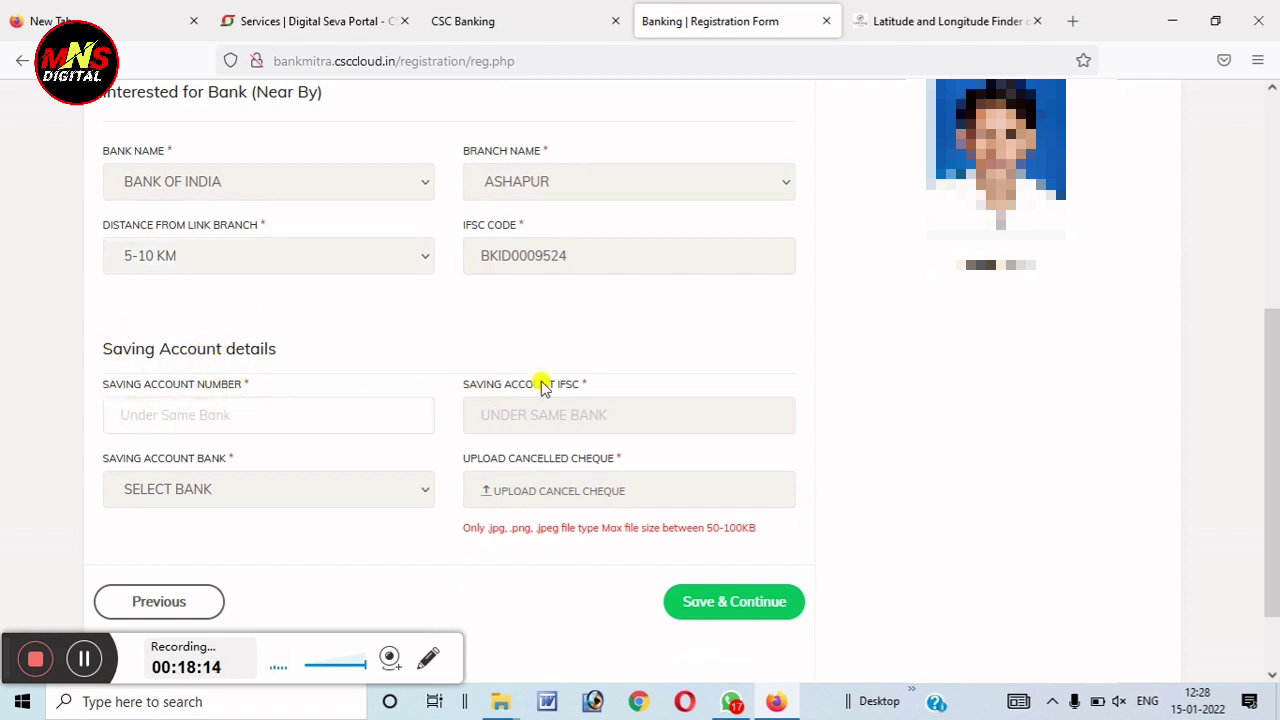
pyautogui.click(528, 420)
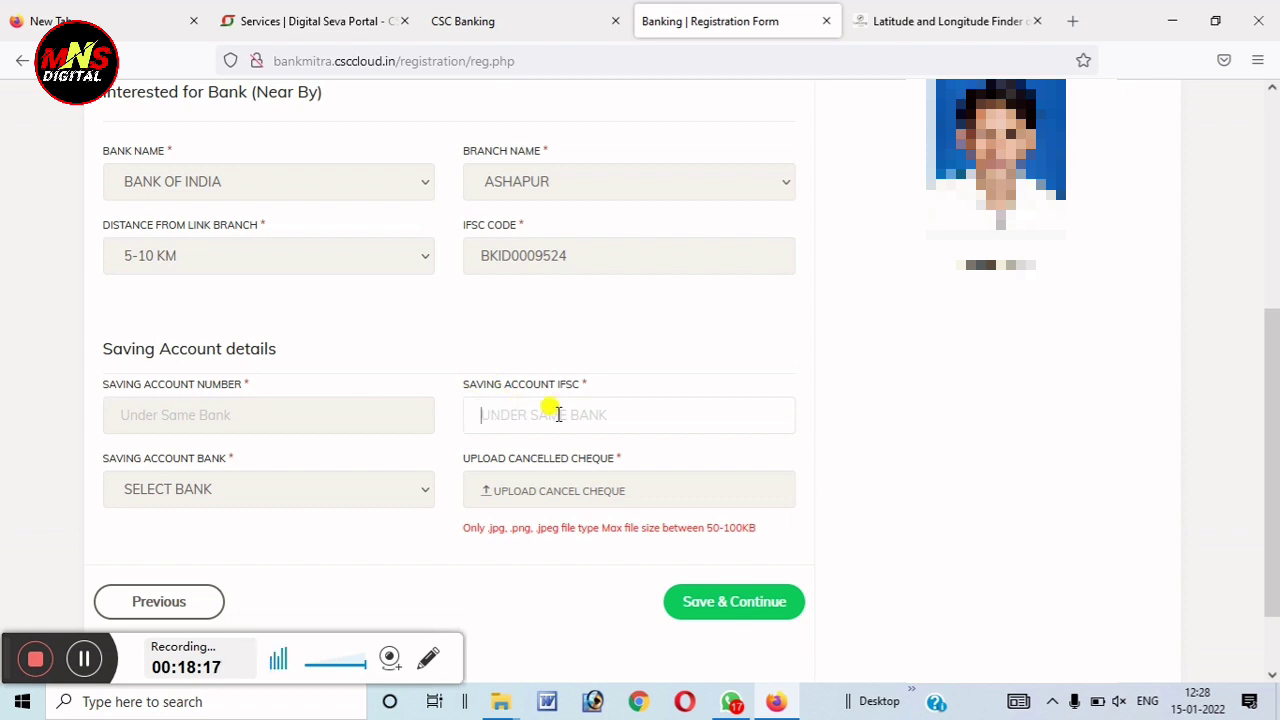
pyautogui.click(157, 497)
pyautogui.click(160, 452)
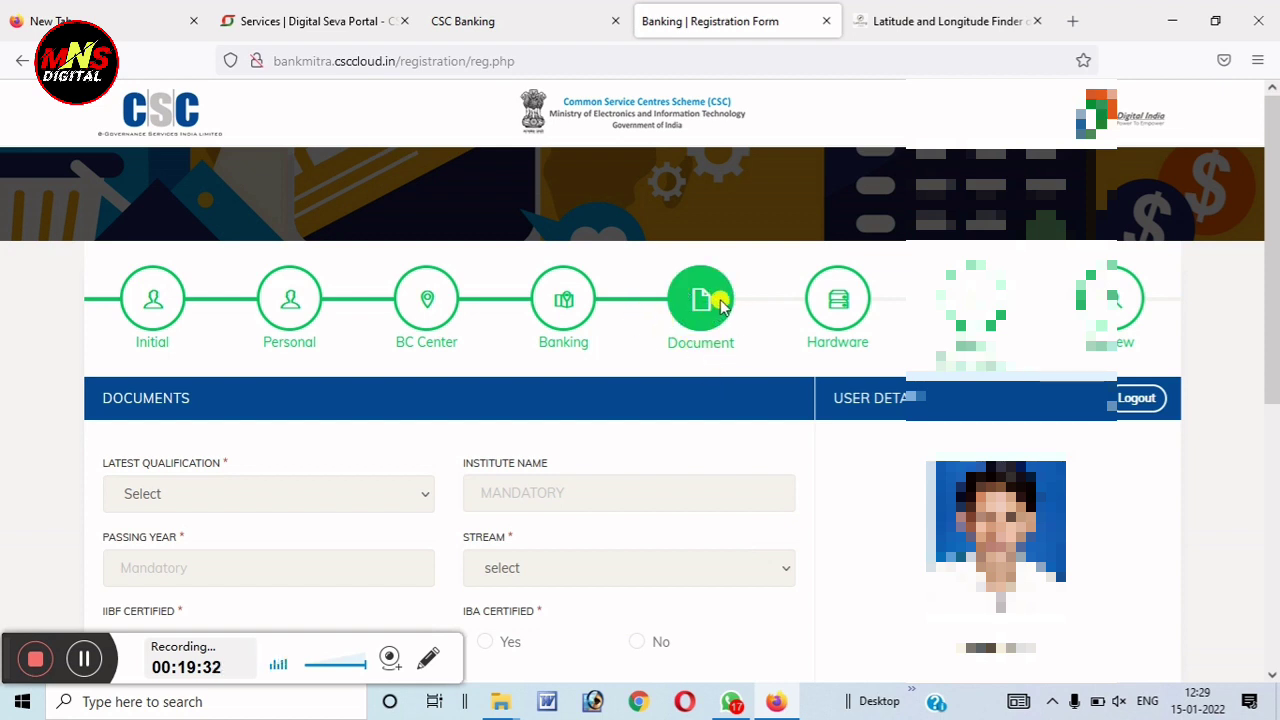
# Set the latest qualification to GRADUATION and enter DAVV INDORE as the institute name.
pyautogui.scroll(-2, 709, 309)
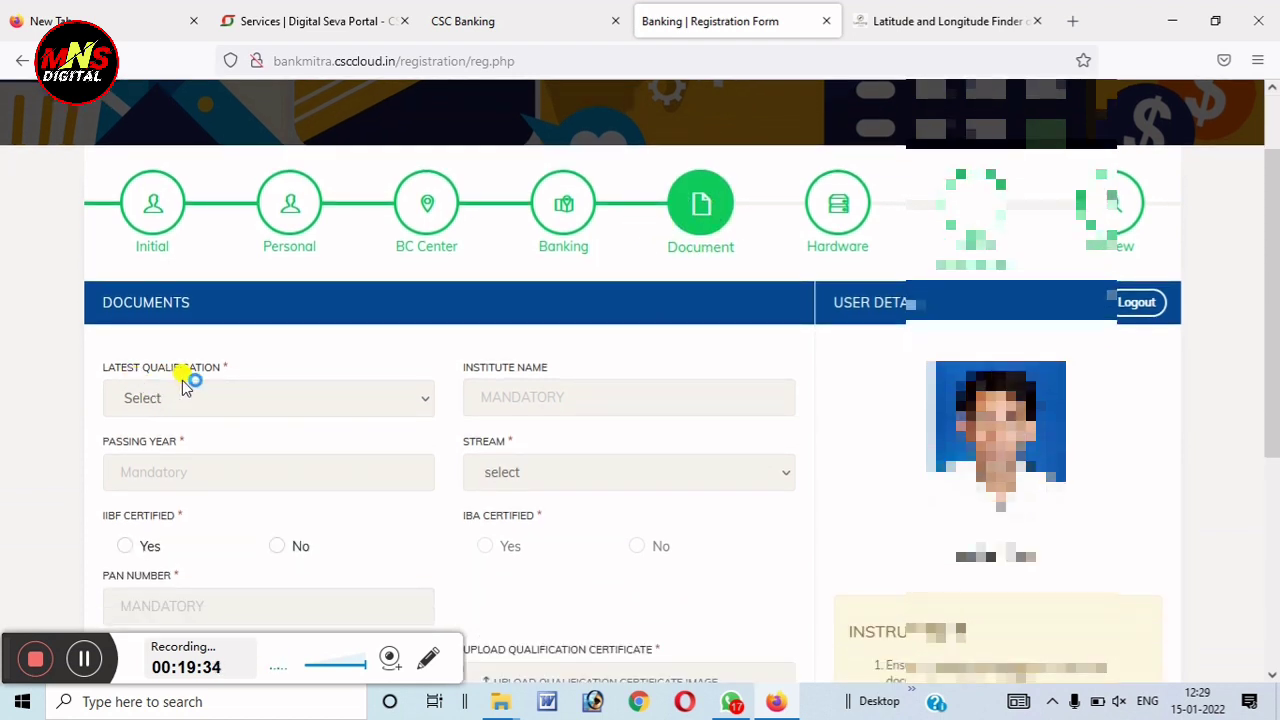
pyautogui.click(278, 398)
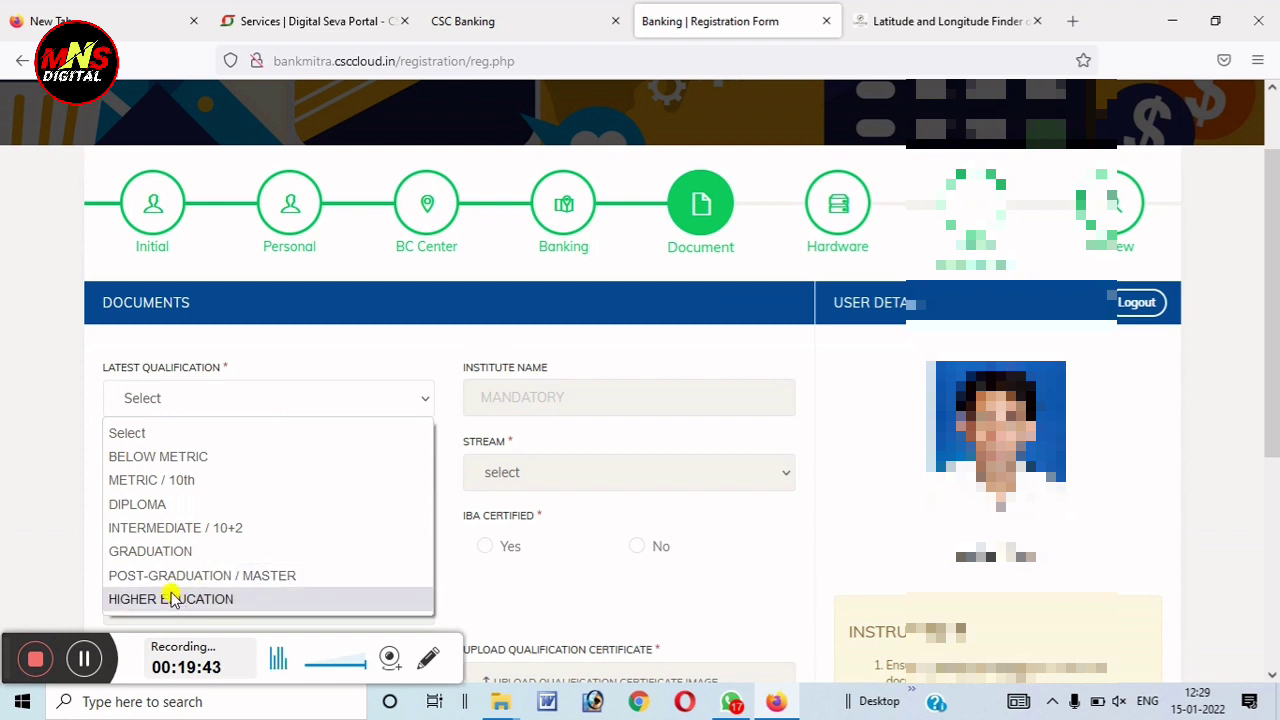
pyautogui.click(150, 551)
pyautogui.click(521, 392)
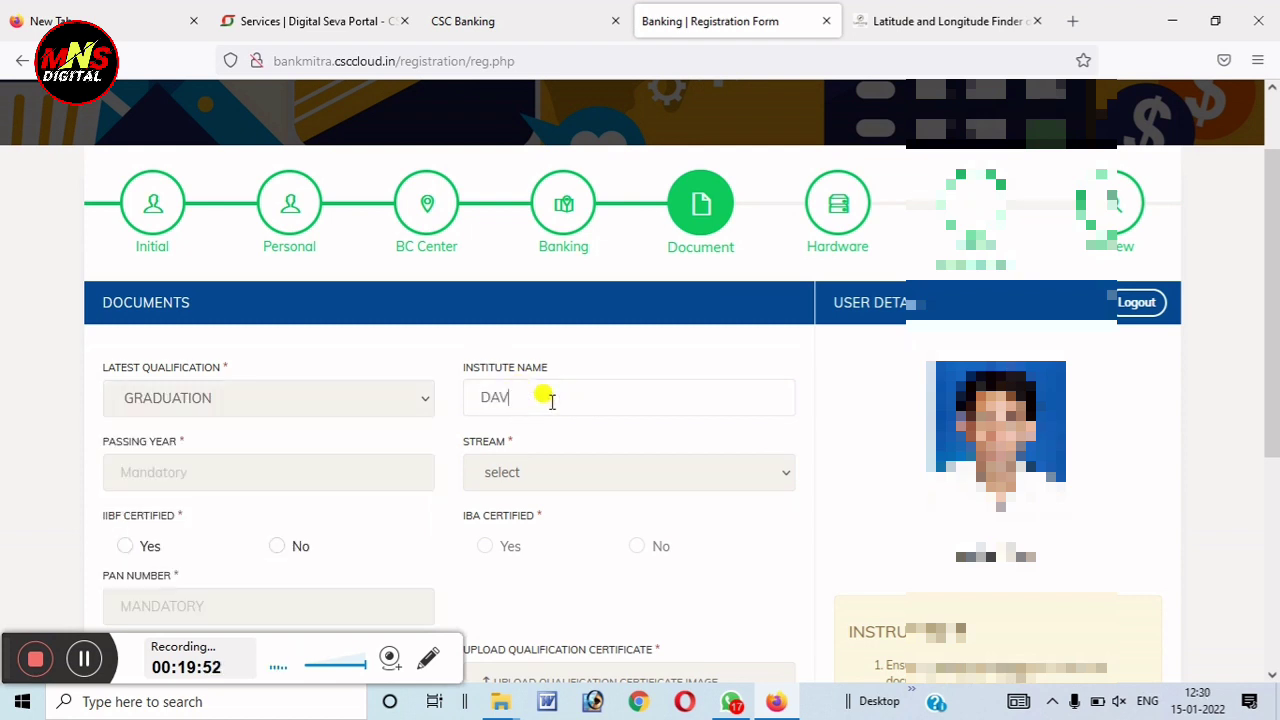
pyautogui.write('DAVV INDORE')
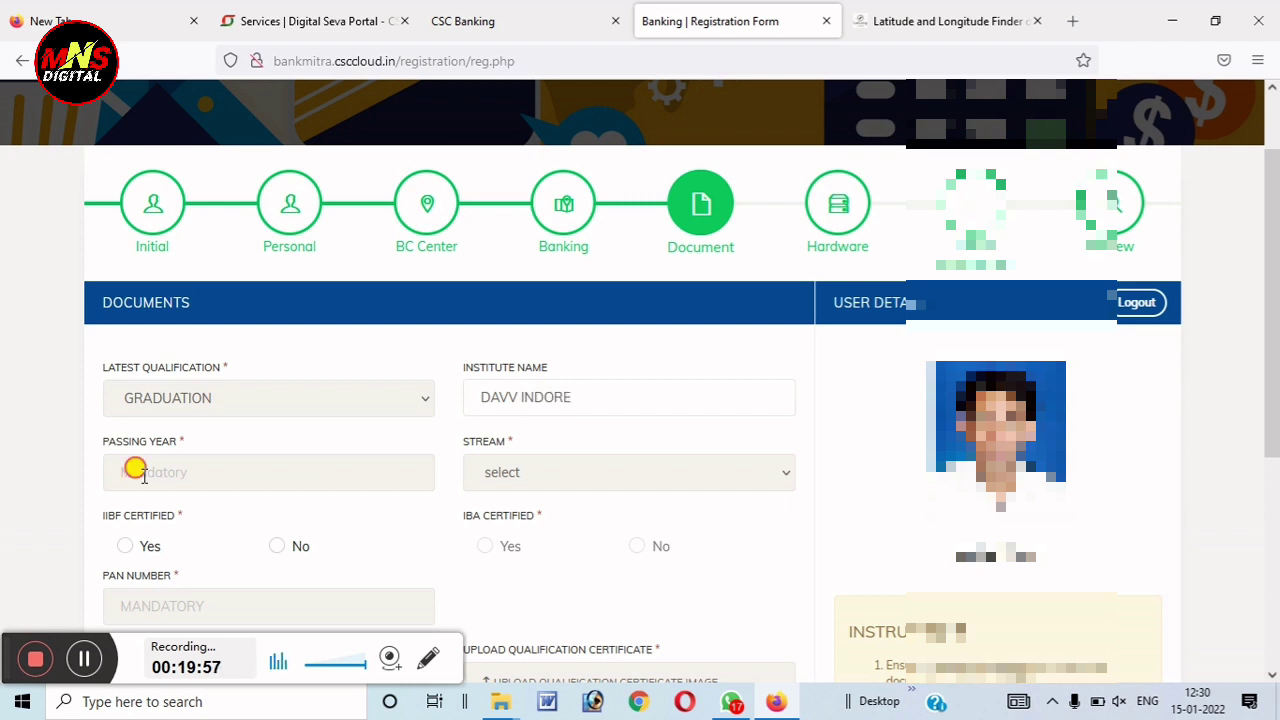
# Set the passing year to 2011-01, the stream to ARTS and IIBF certified to No.
pyautogui.click(140, 473)
pyautogui.click(137, 260)
pyautogui.click(128, 260)
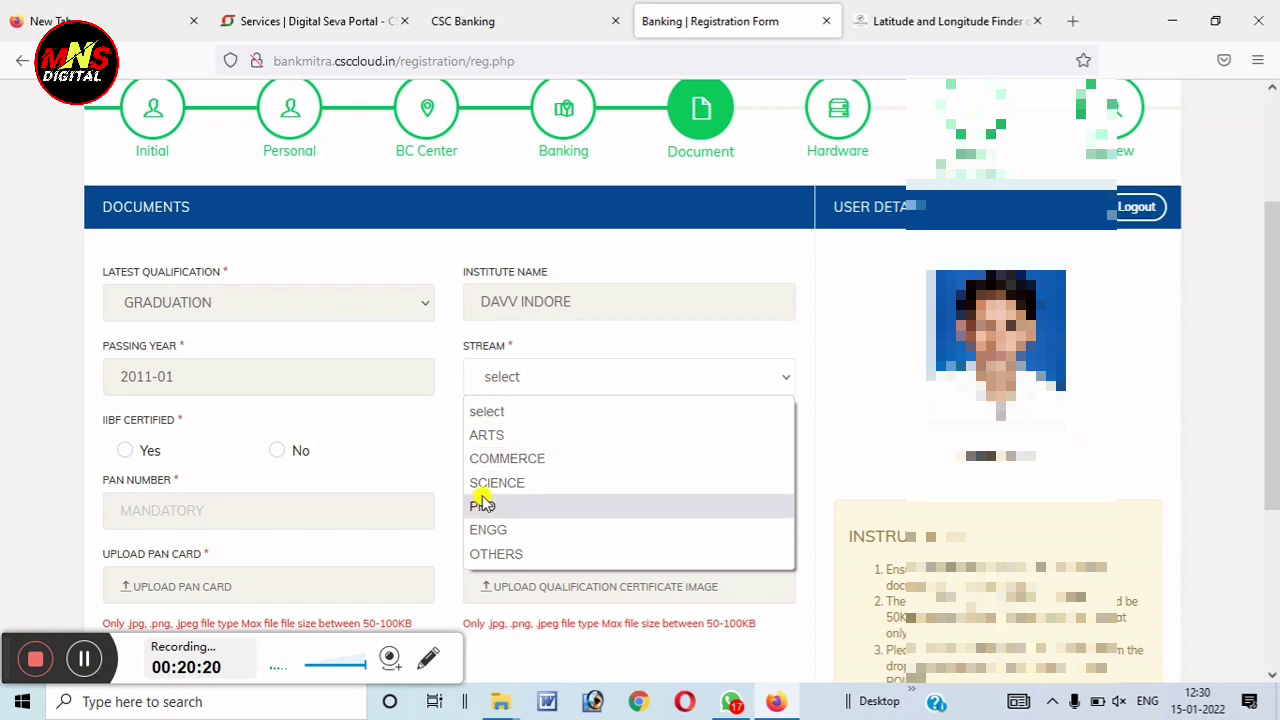
pyautogui.click(495, 434)
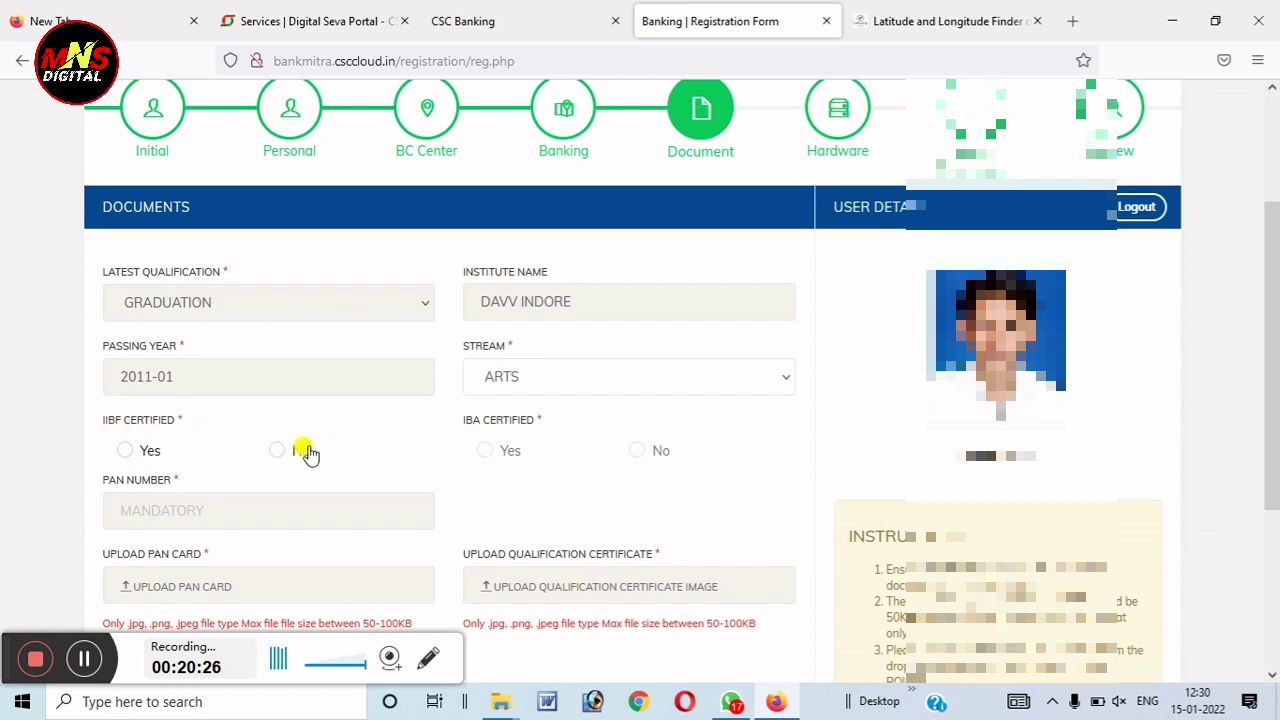
pyautogui.click(276, 451)
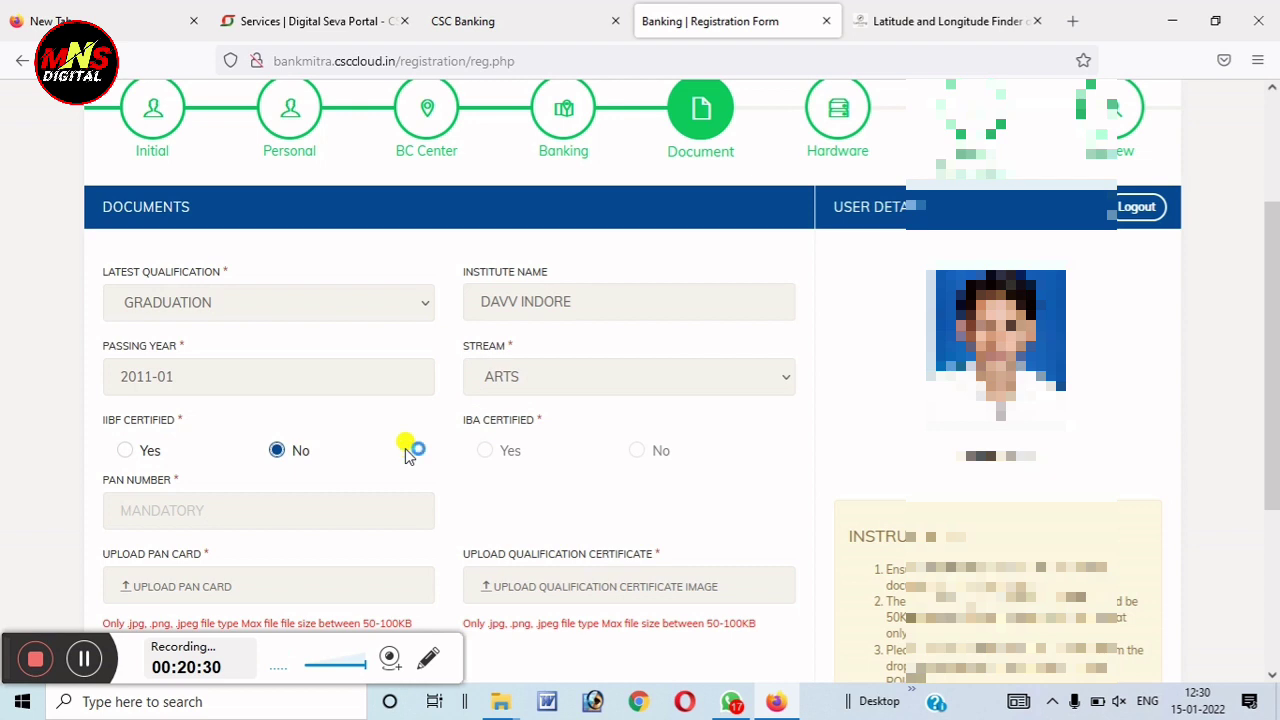
# Fill in the PAN number and the remaining document details, and continue to the Hardware section.
pyautogui.scroll(-2, 491, 449)
pyautogui.click(126, 410)
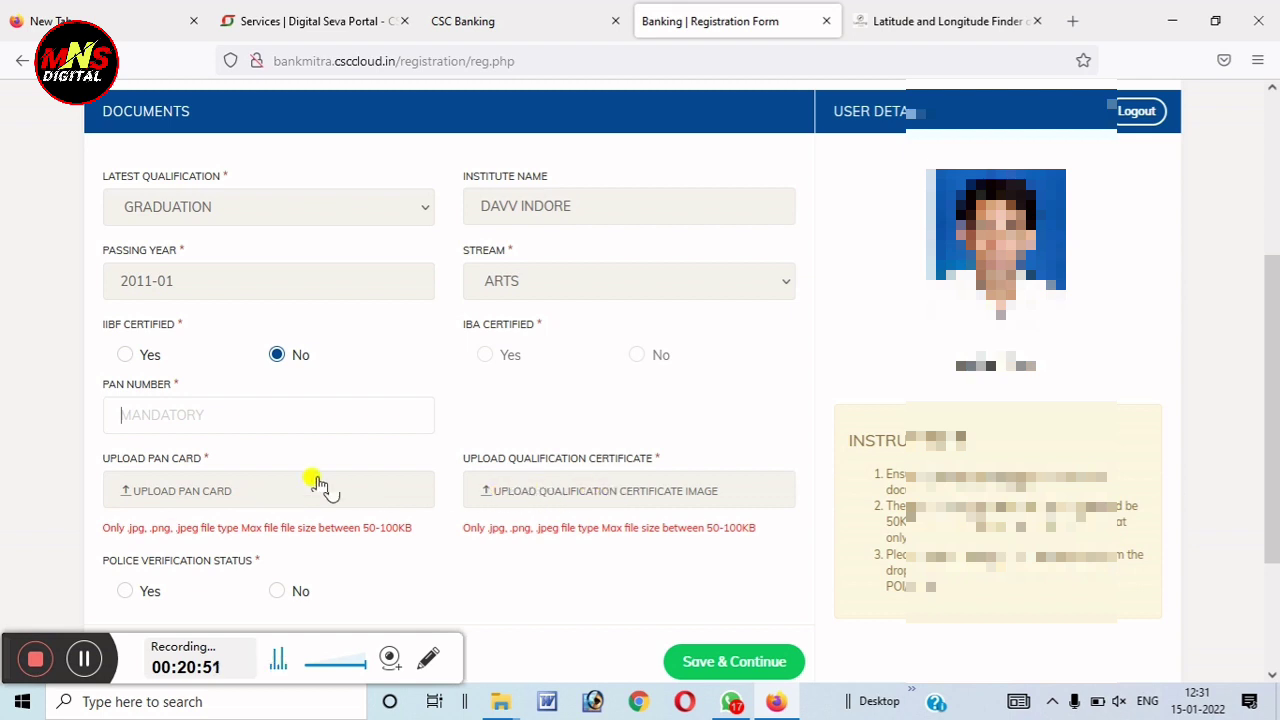
pyautogui.hotkey('ctrl', 'shift', 'd')
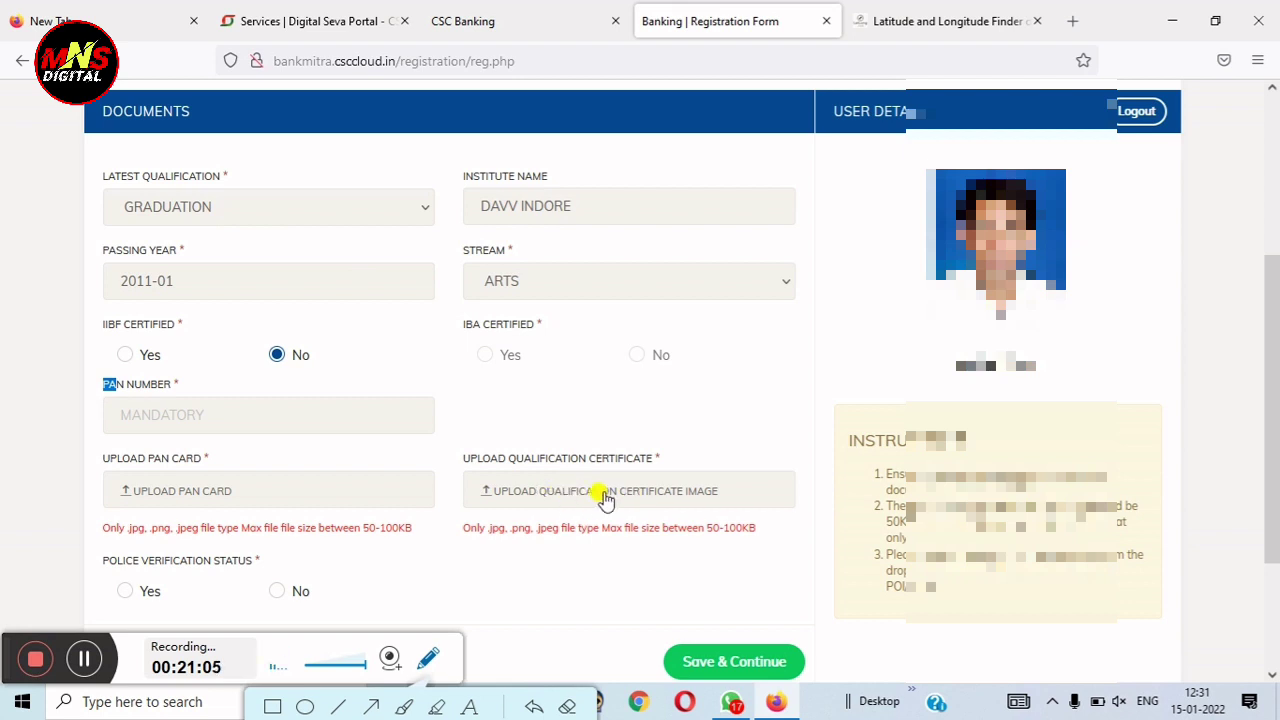
pyautogui.scroll(-2, 632, 498)
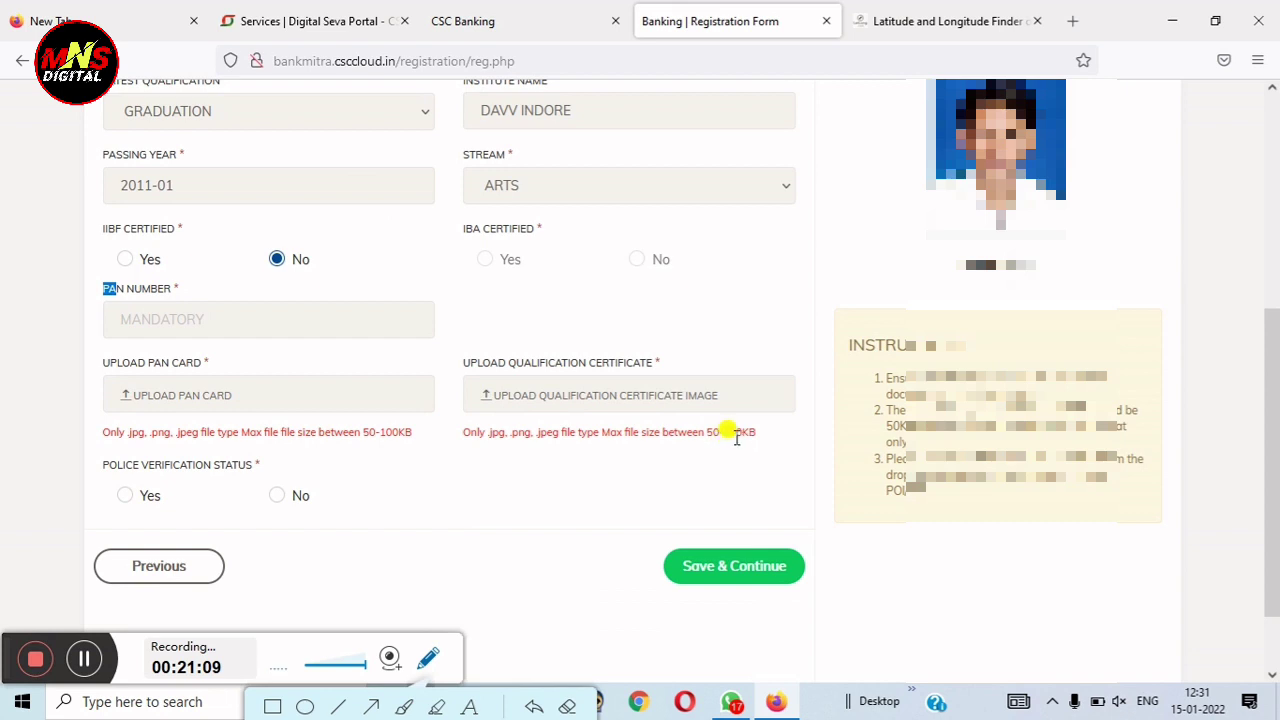
pyautogui.click(160, 475)
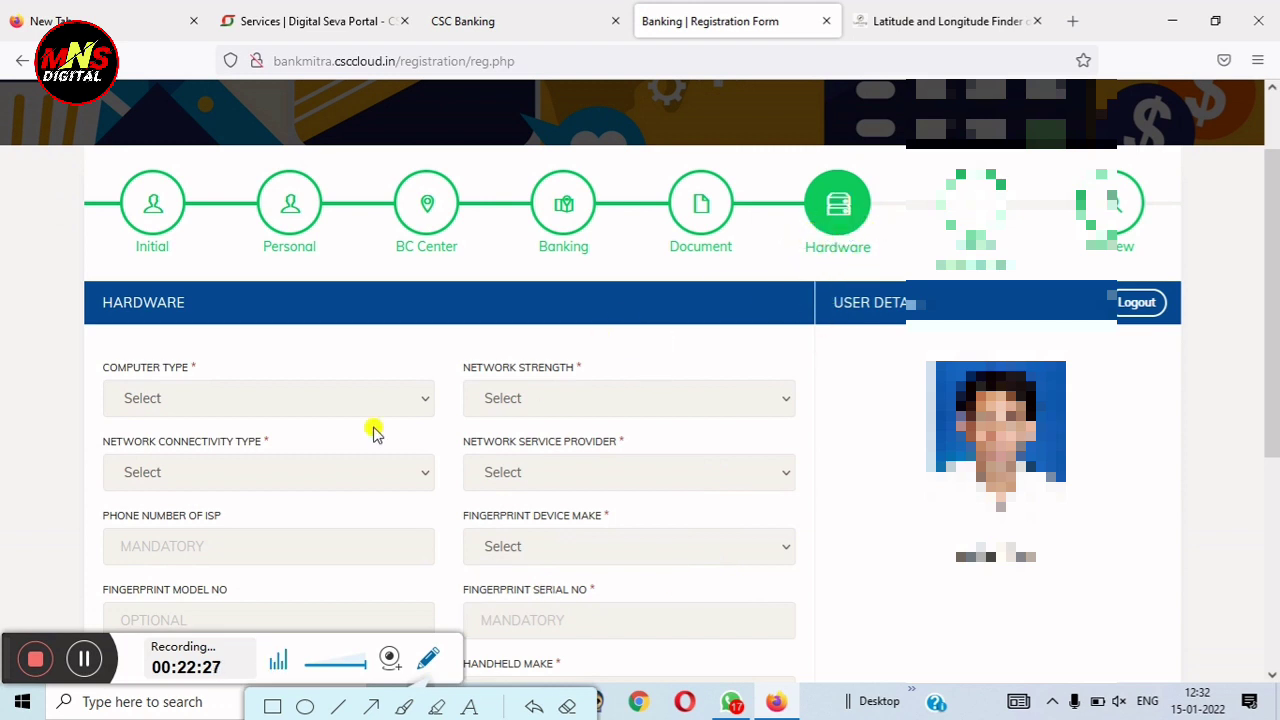
# Set the computer type to LAPTOP and the network strength to VERY GOOD.
pyautogui.scroll(-2, 171, 406)
pyautogui.click(171, 307)
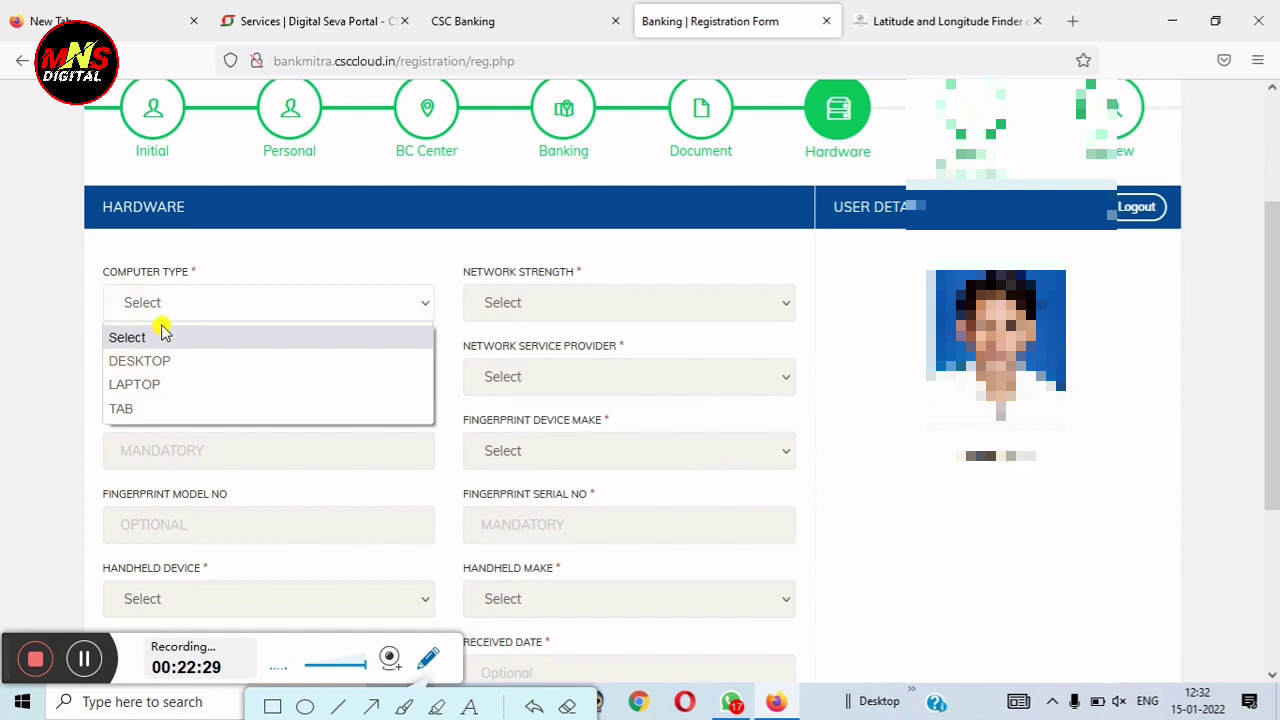
pyautogui.click(138, 384)
pyautogui.click(569, 306)
pyautogui.click(555, 295)
pyautogui.click(545, 303)
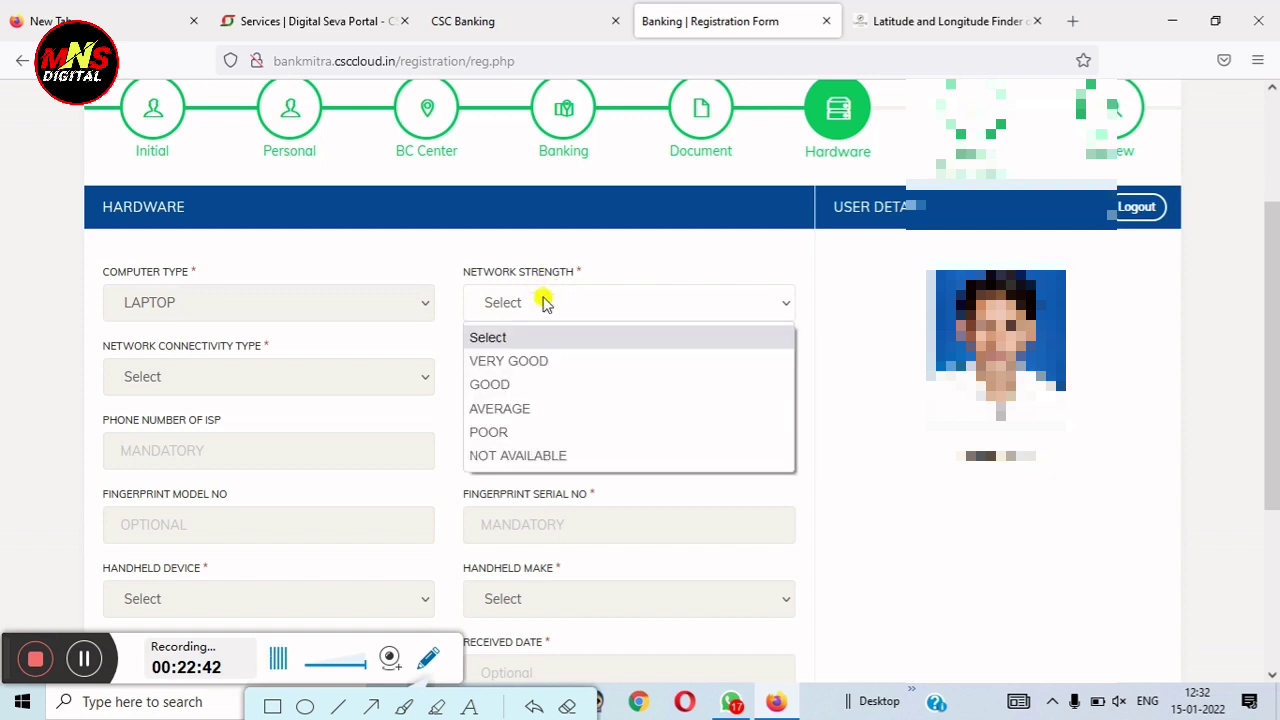
pyautogui.click(513, 364)
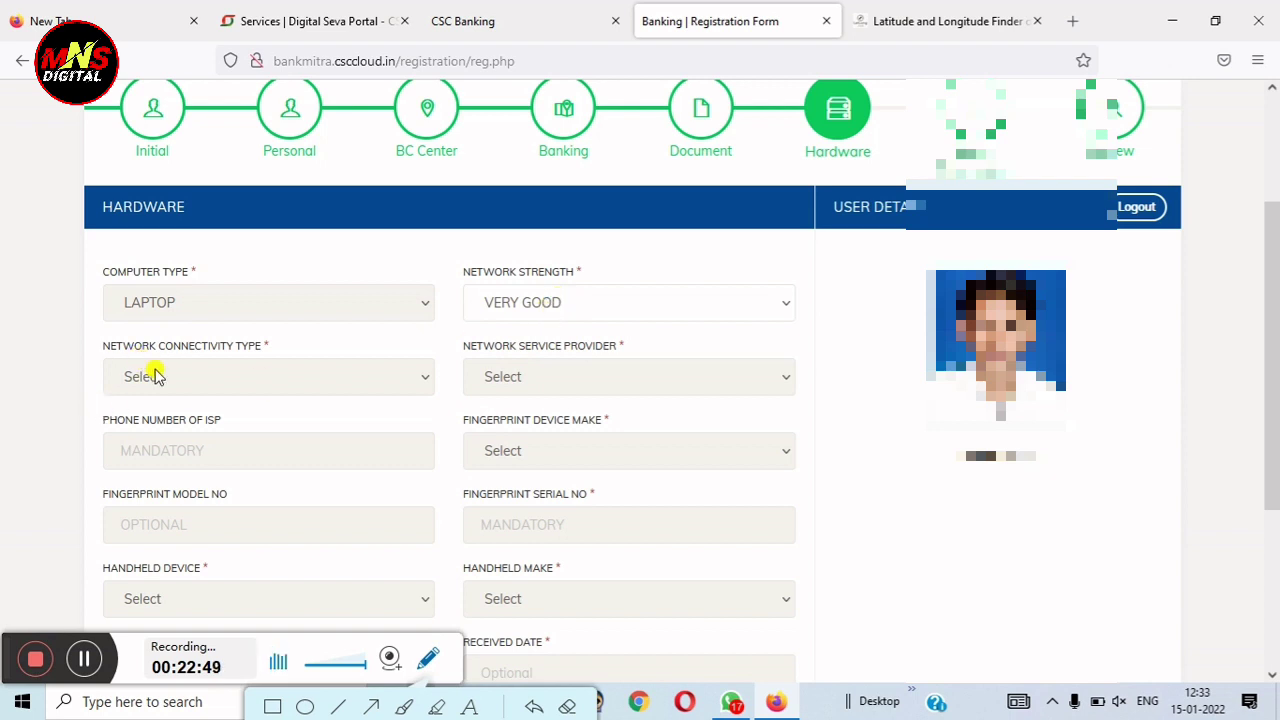
# Set the network connectivity type to MODEM and the network service provider to RELIANCE.
pyautogui.click(200, 378)
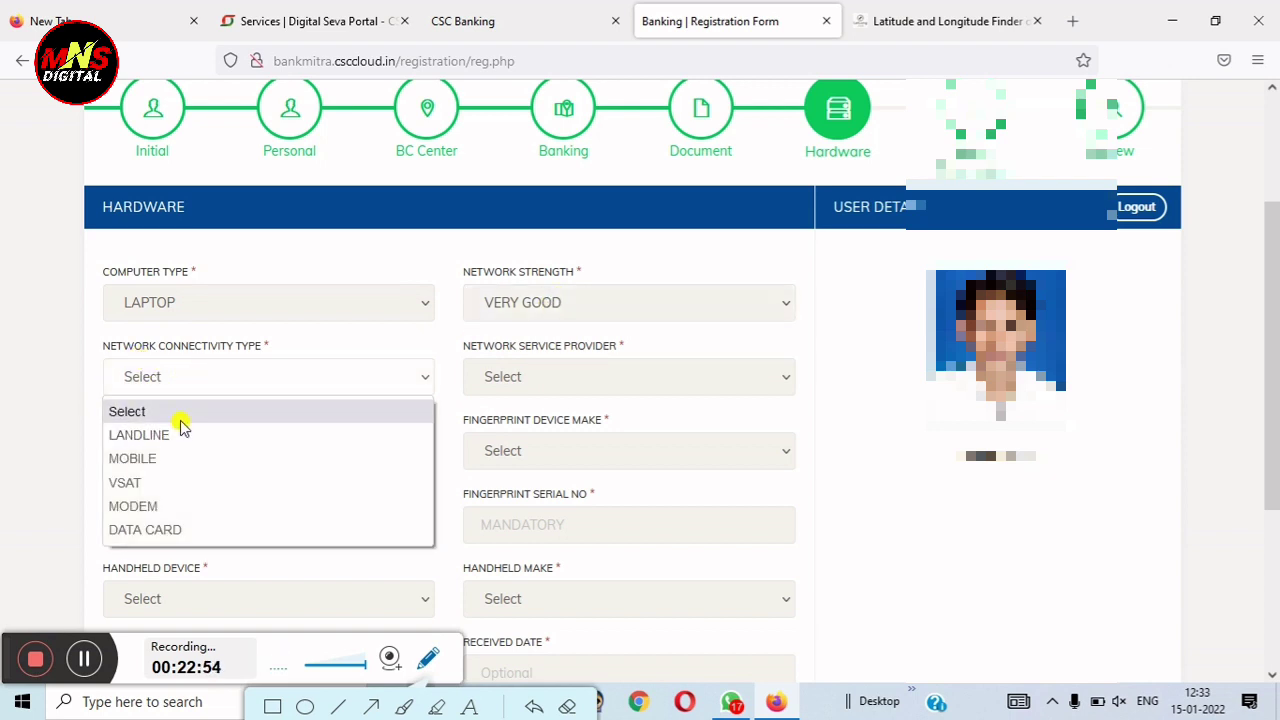
pyautogui.click(142, 508)
pyautogui.click(518, 378)
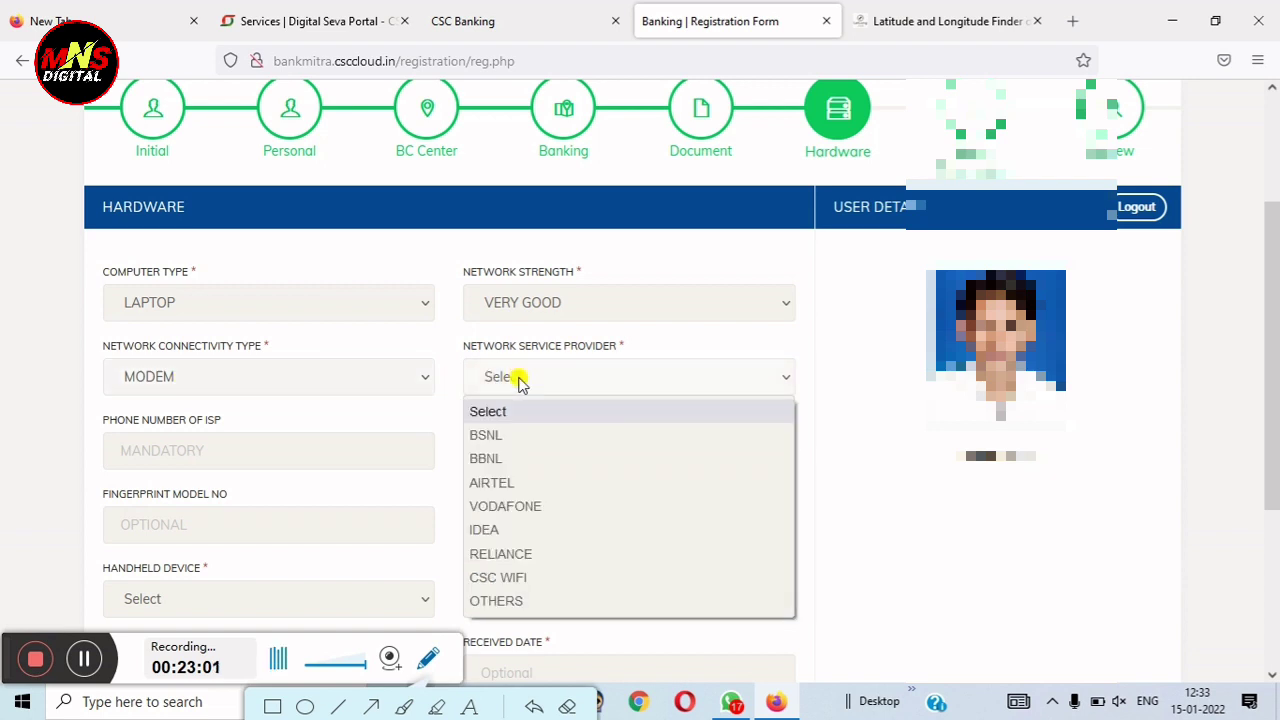
pyautogui.click(535, 376)
pyautogui.click(565, 376)
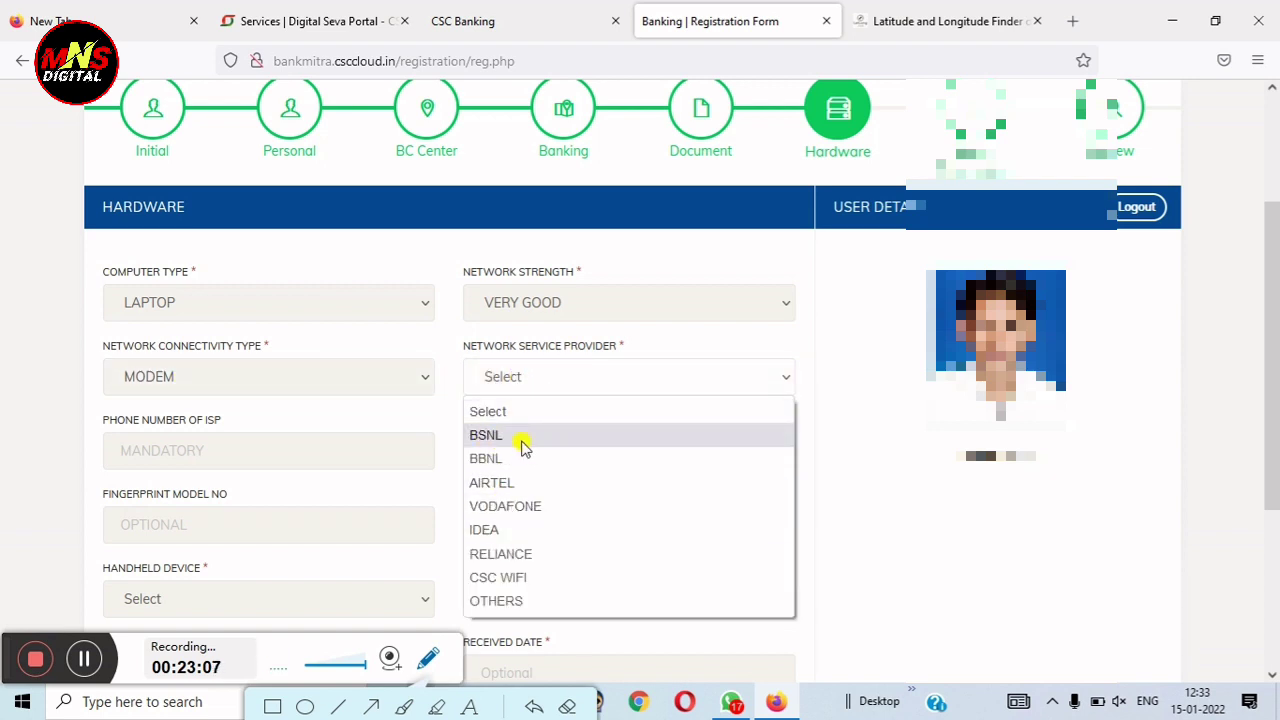
pyautogui.click(510, 554)
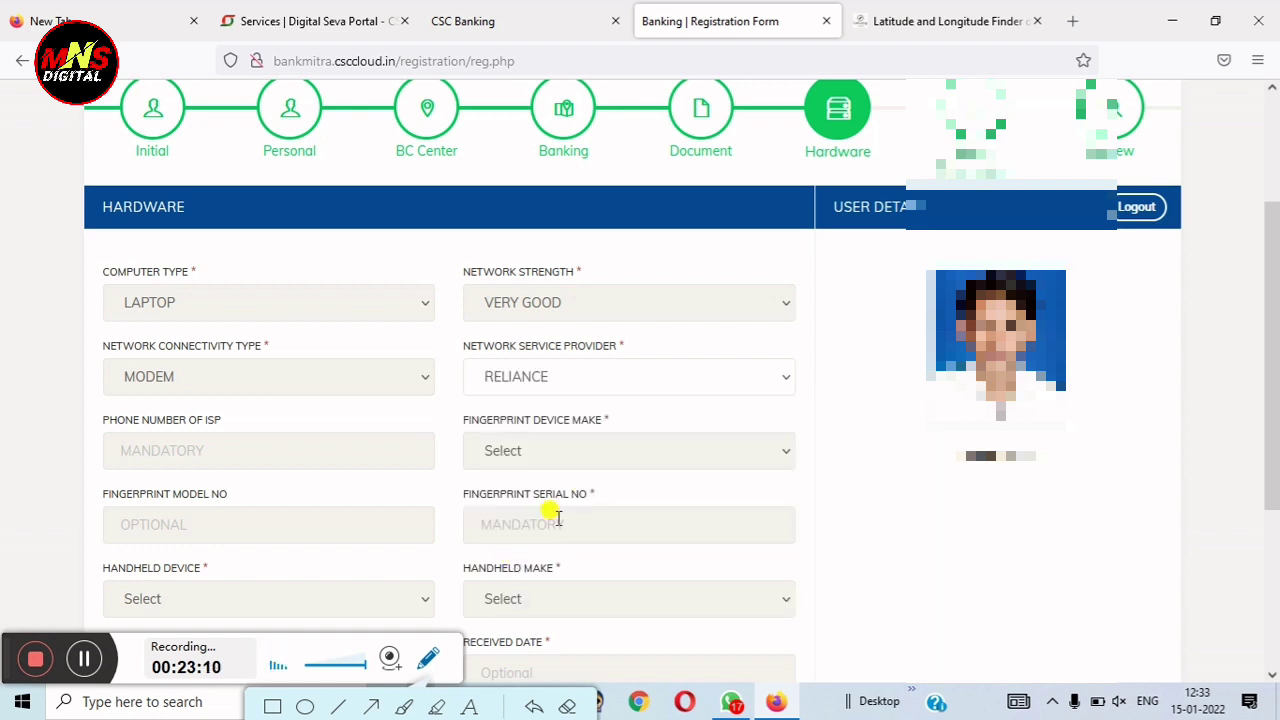
# Enter the ISP's phone number and set the fingerprint device make to MORPHO.
pyautogui.click(223, 449)
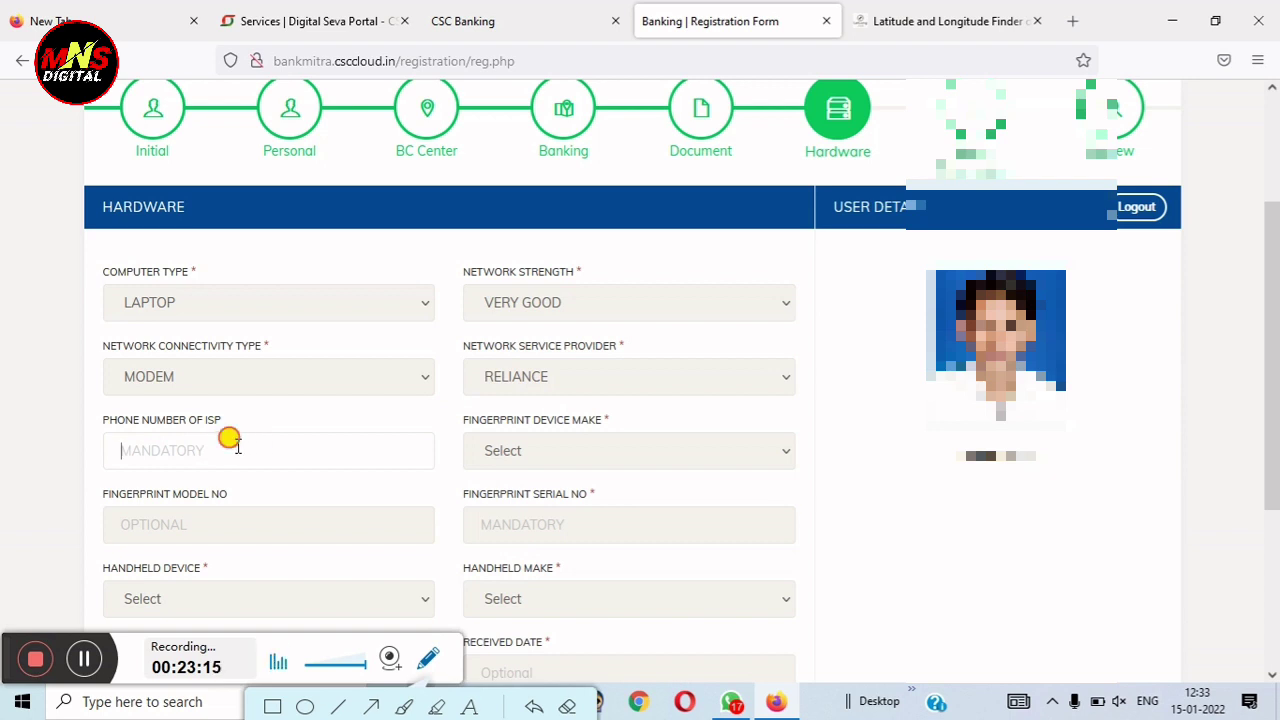
pyautogui.write('9')
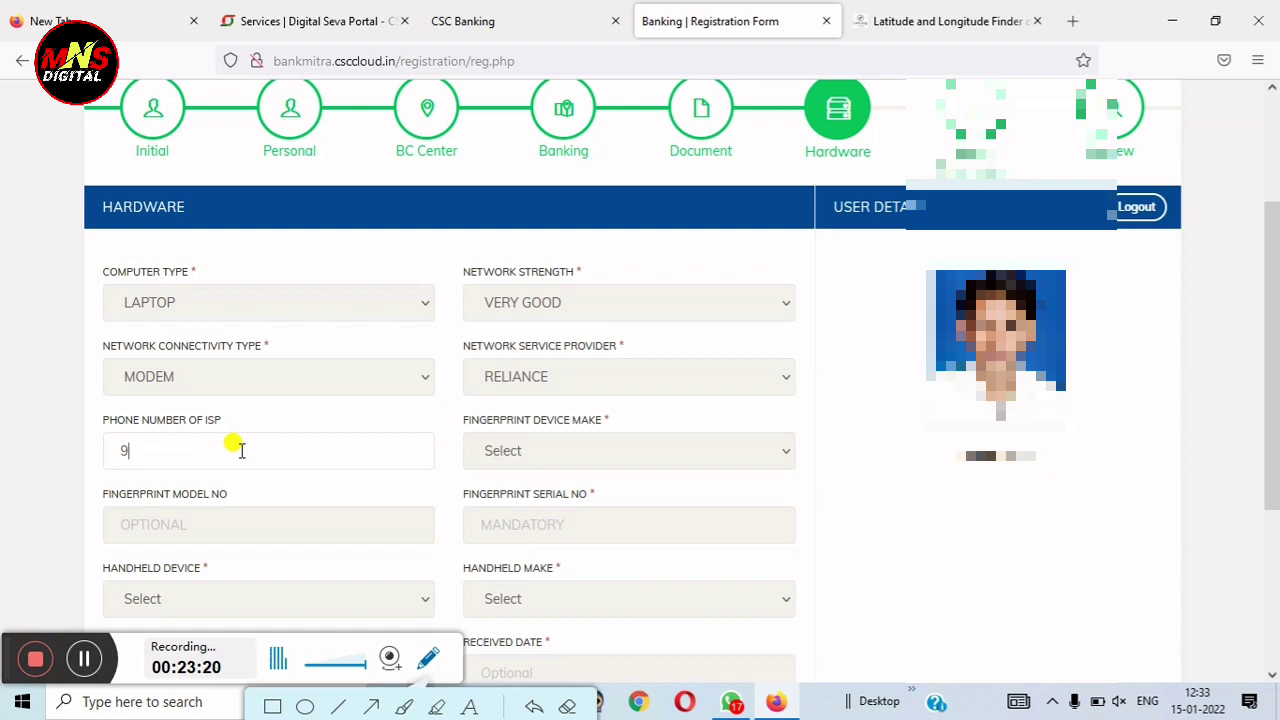
pyautogui.click(535, 450)
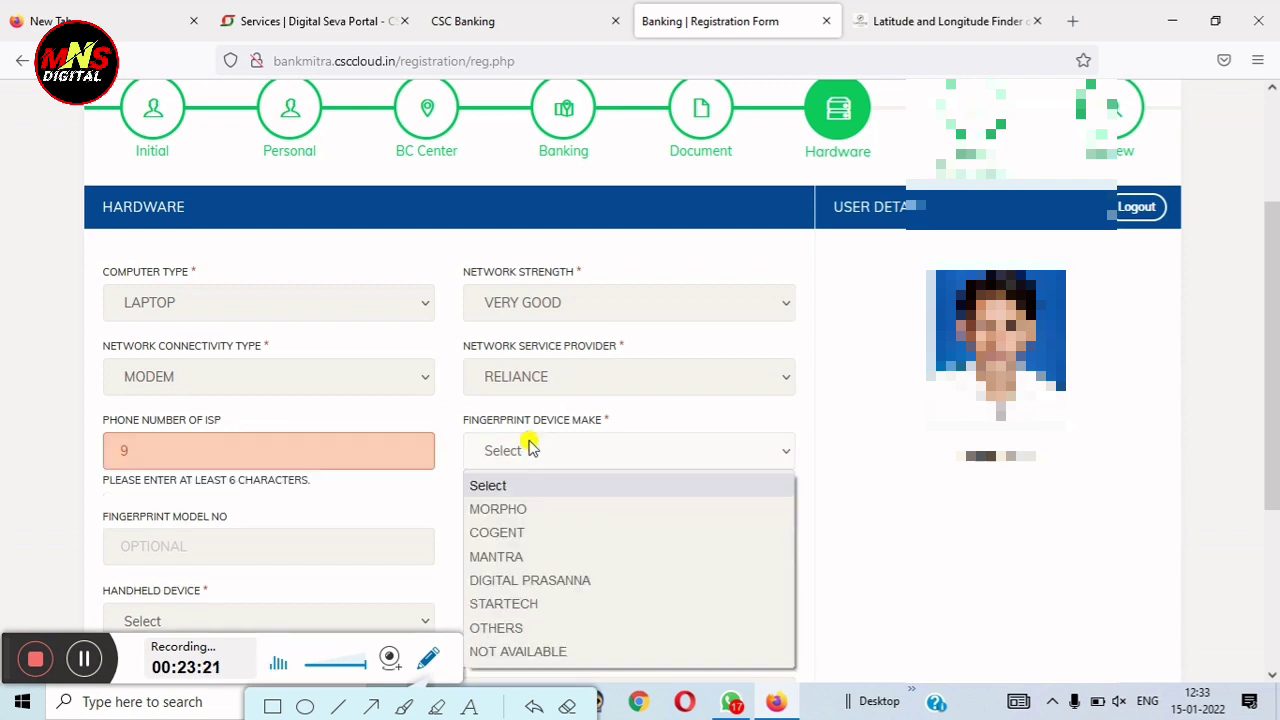
pyautogui.click(520, 509)
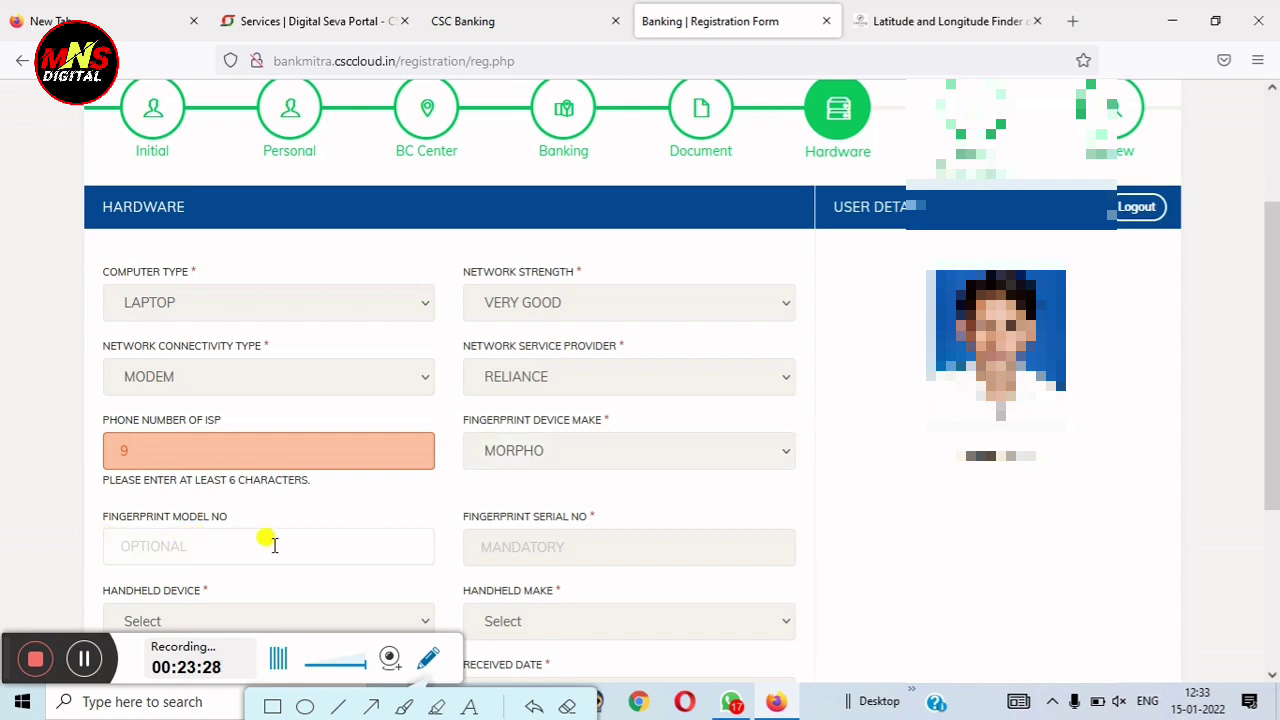
pyautogui.scroll(-2, 263, 540)
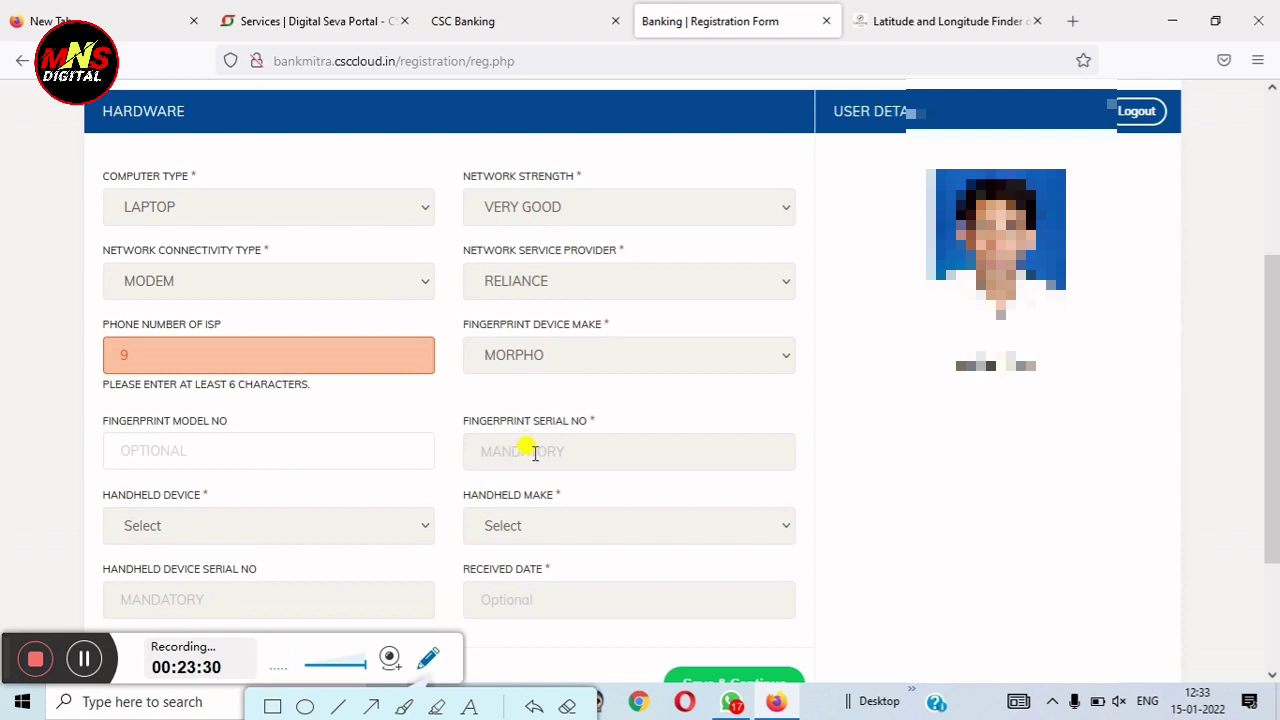
pyautogui.click(575, 448)
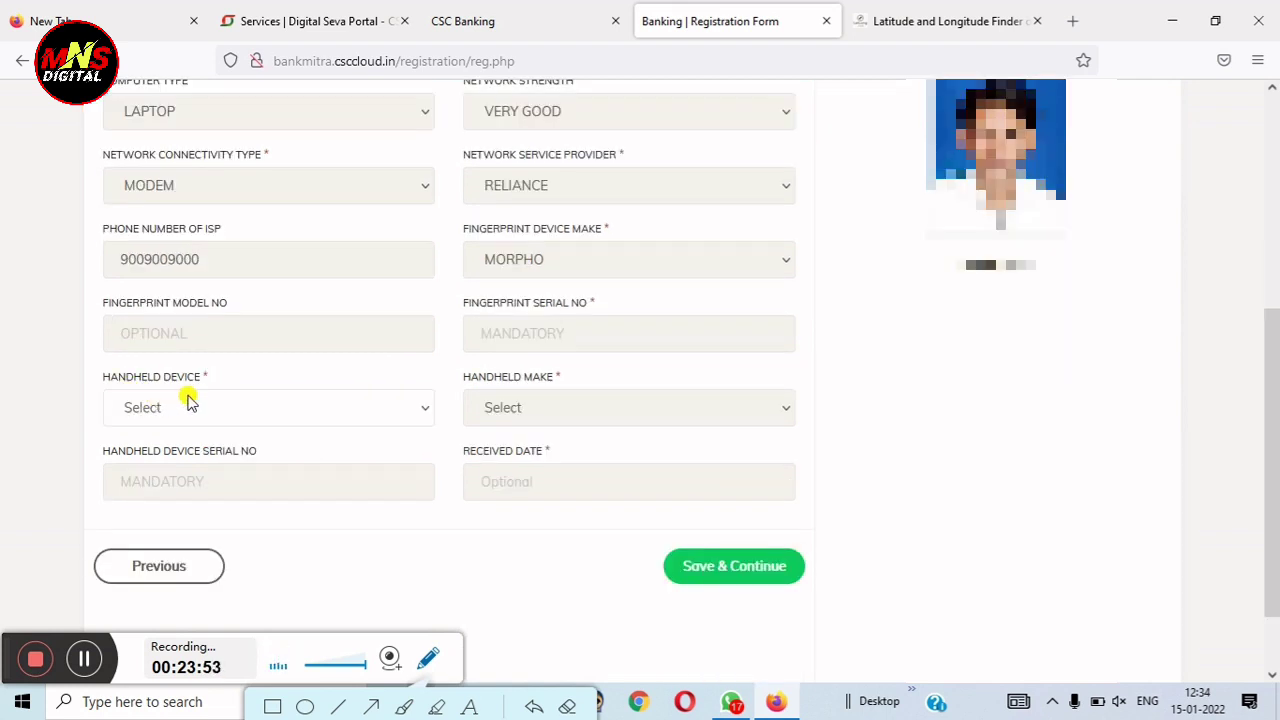
# Set the handheld device to NOT AVAILABLE.
pyautogui.click(190, 401)
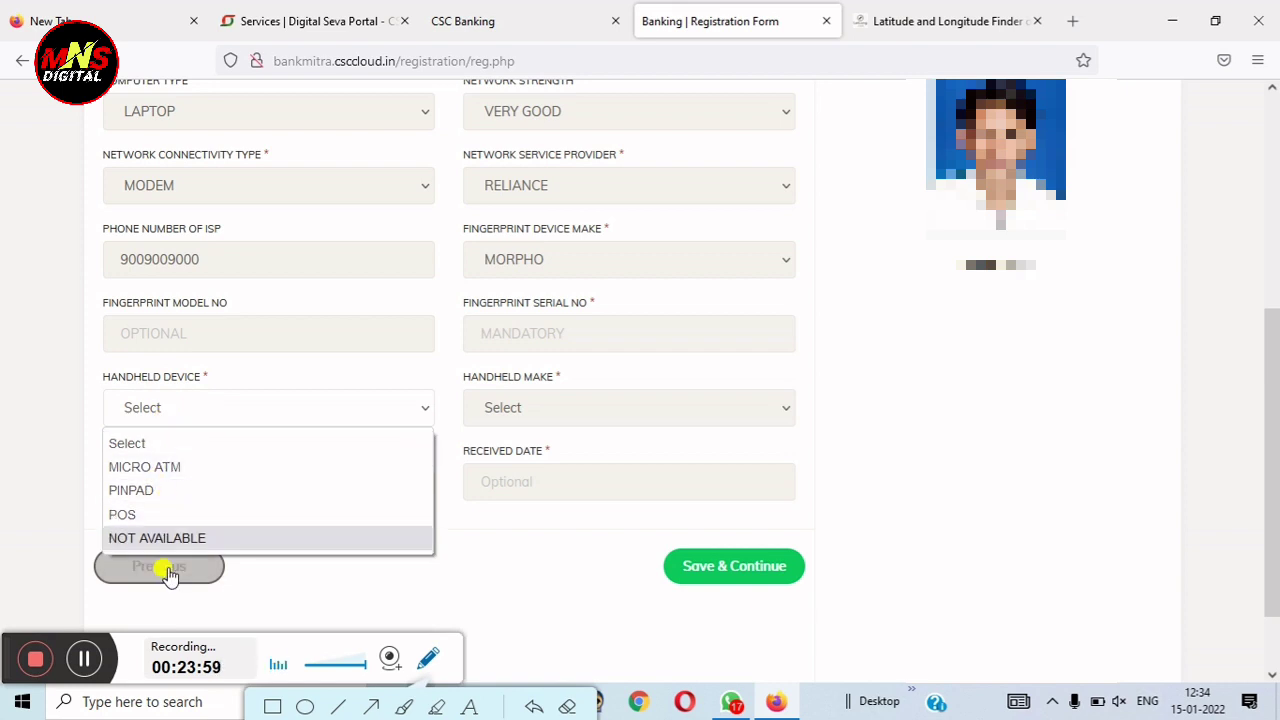
pyautogui.click(153, 538)
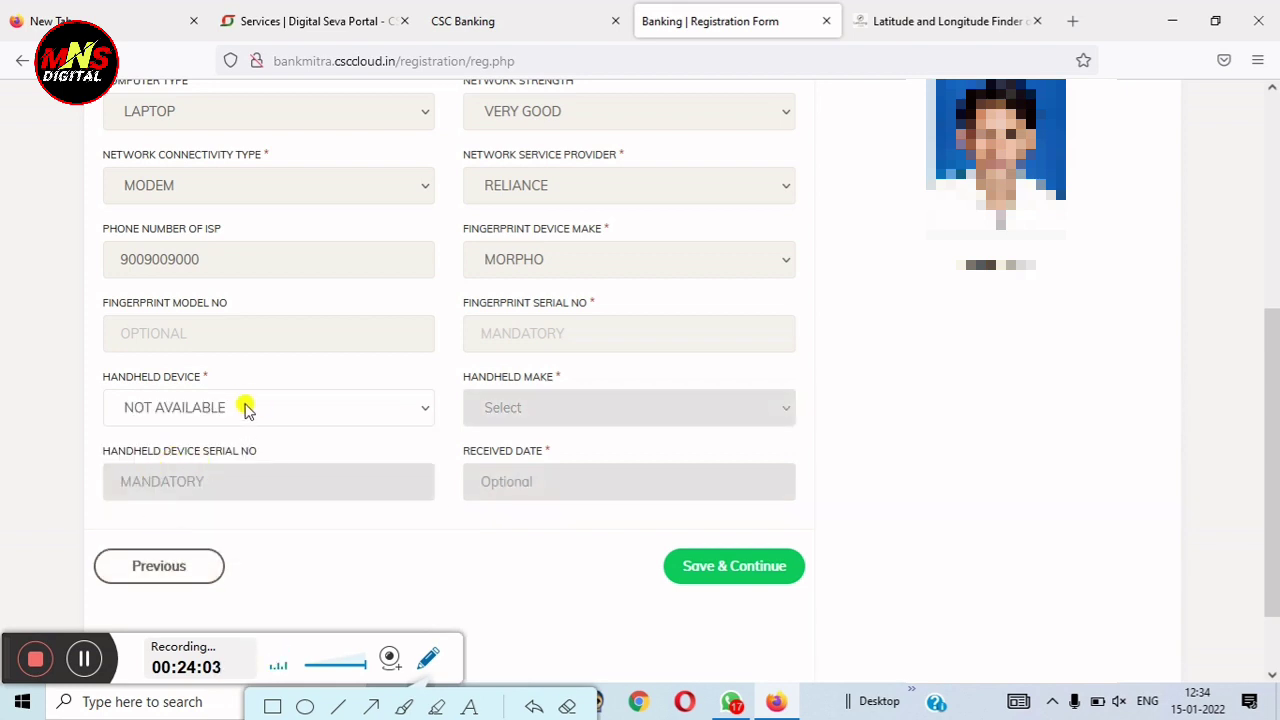
pyautogui.click(212, 406)
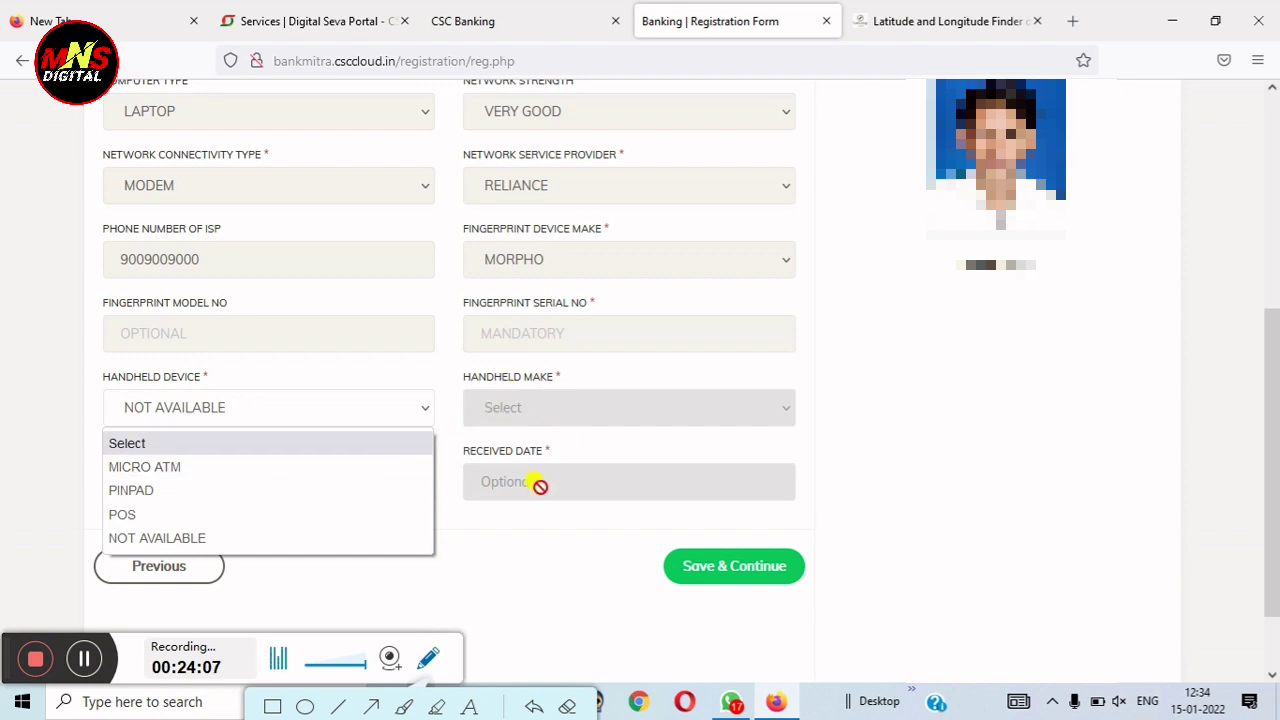
pyautogui.click(157, 536)
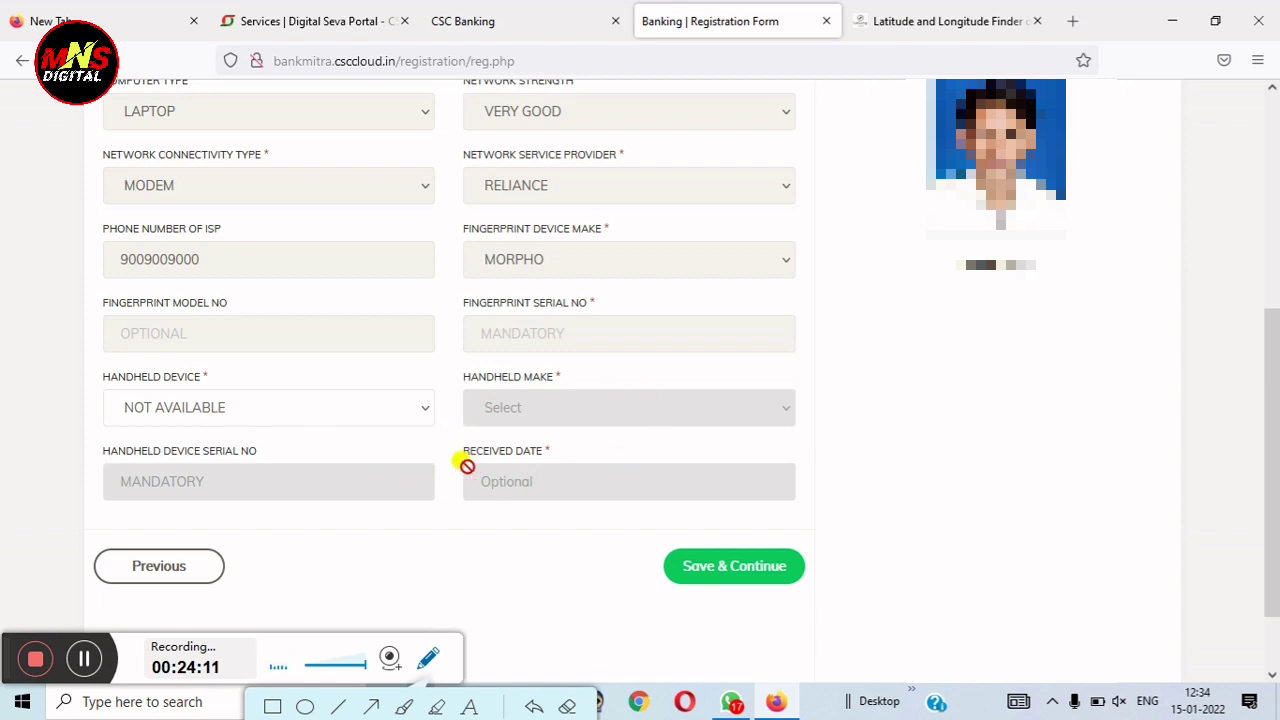
# Paste the fingerprint device's serial number, then save the Hardware section and continue.
pyautogui.click(515, 334)
pyautogui.hotkey('ctrl', 'v')
pyautogui.click(733, 567)
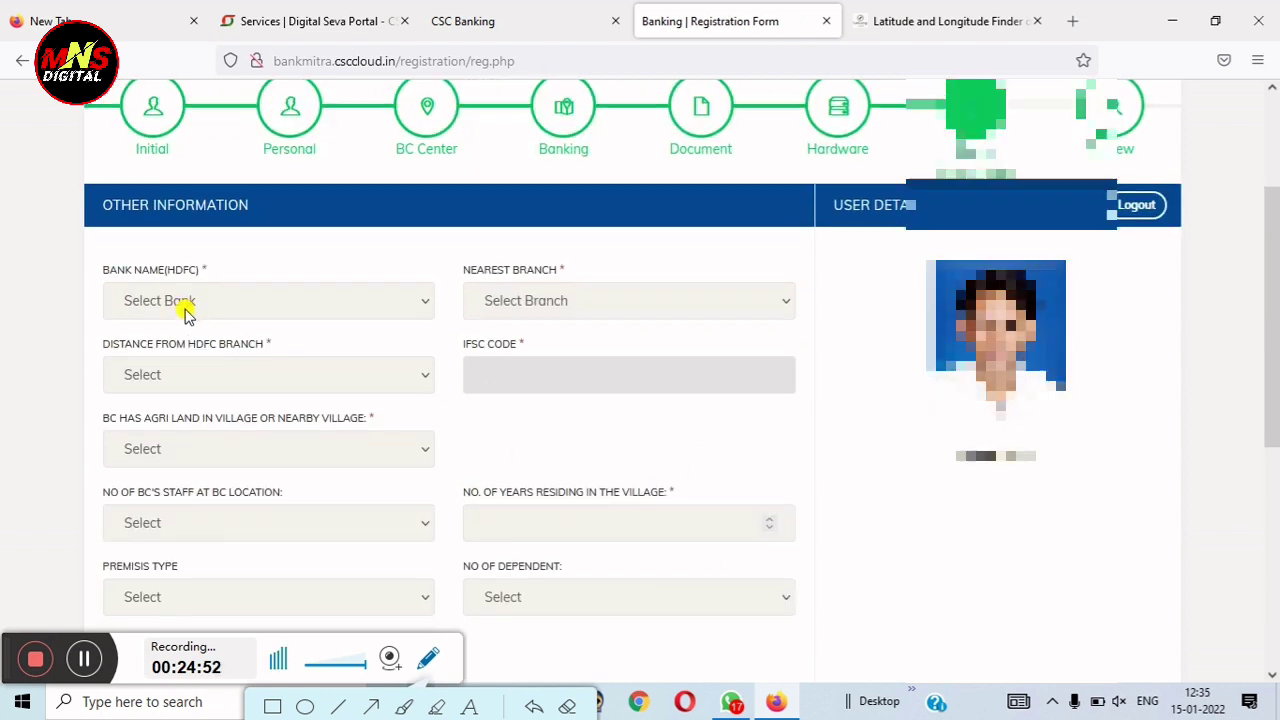
# Set the bank name in the Other Information section to HDFC.
pyautogui.scroll(-2, 185, 313)
pyautogui.click(187, 207)
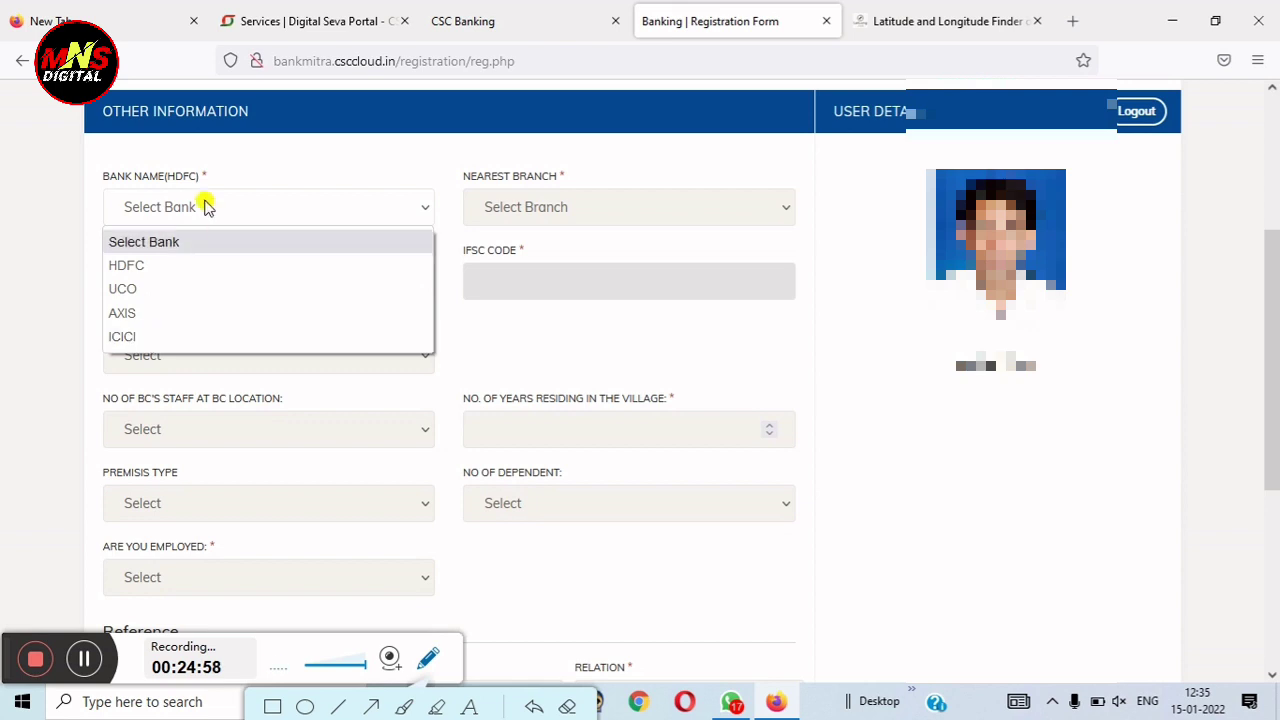
pyautogui.click(145, 270)
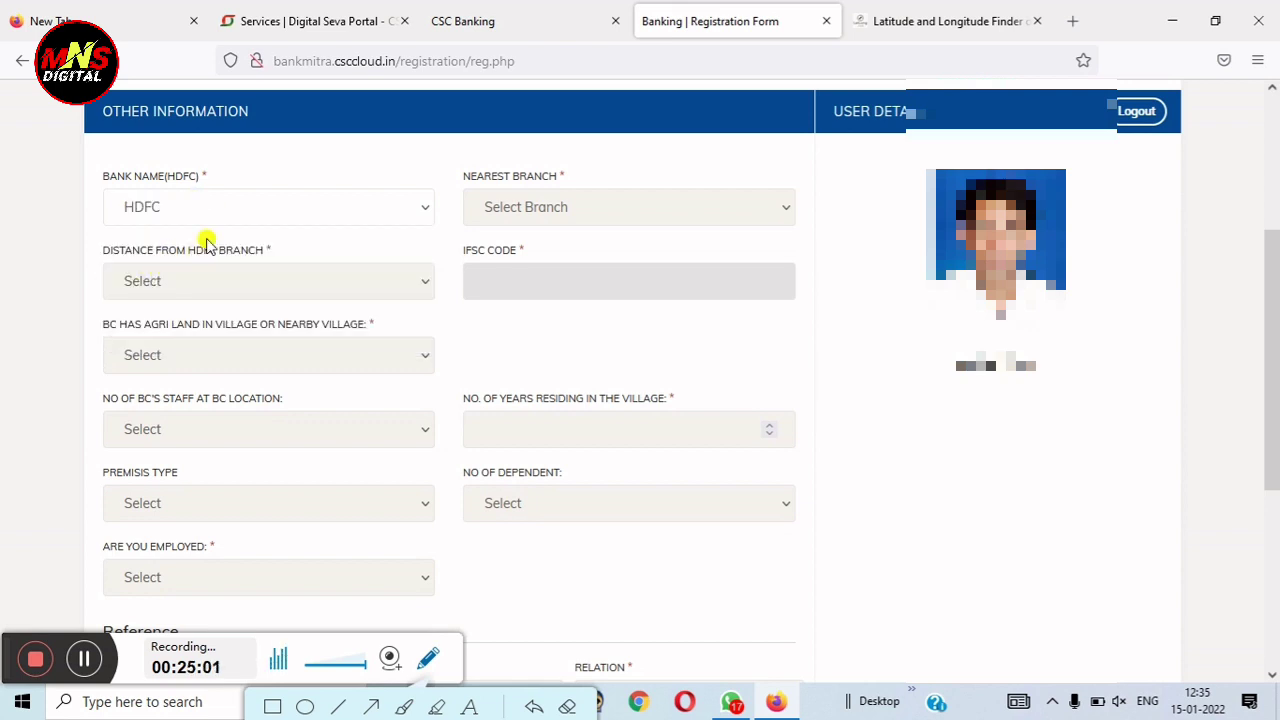
# Set the nearest HDFC branch to KHANDWA and the distance from the branch to Above 25 KM.
pyautogui.click(553, 210)
pyautogui.click(531, 266)
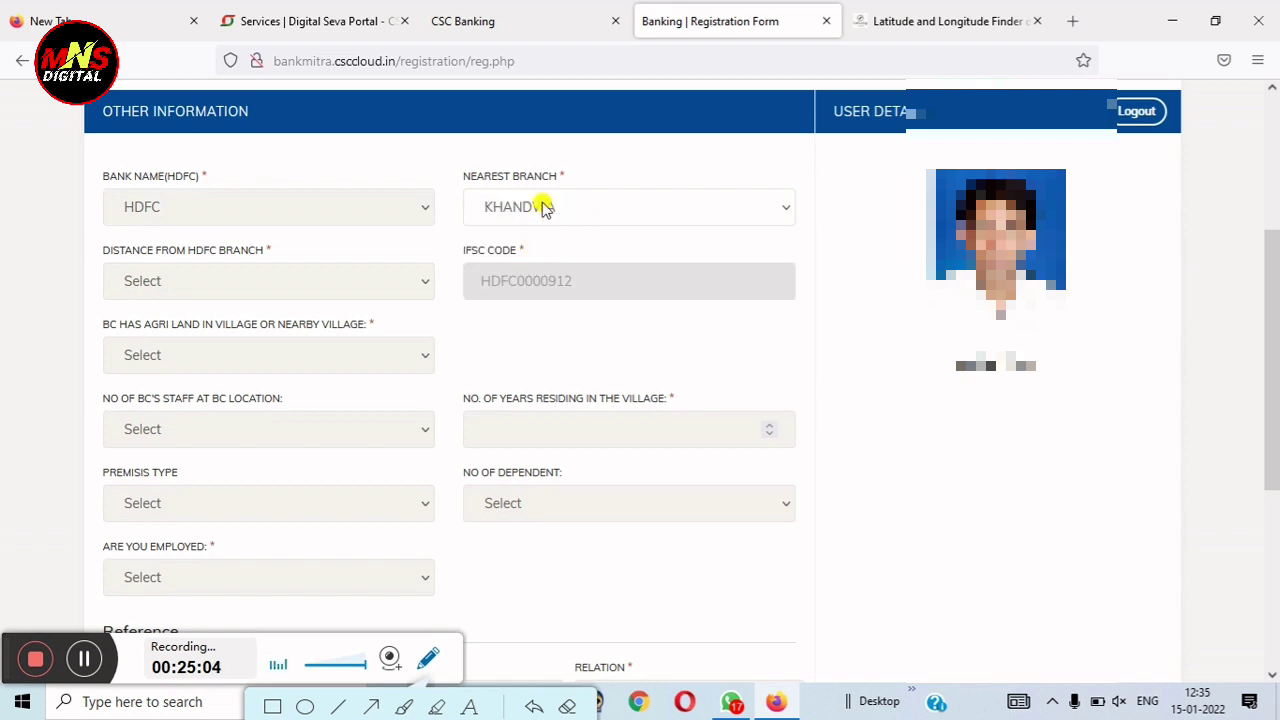
pyautogui.click(200, 280)
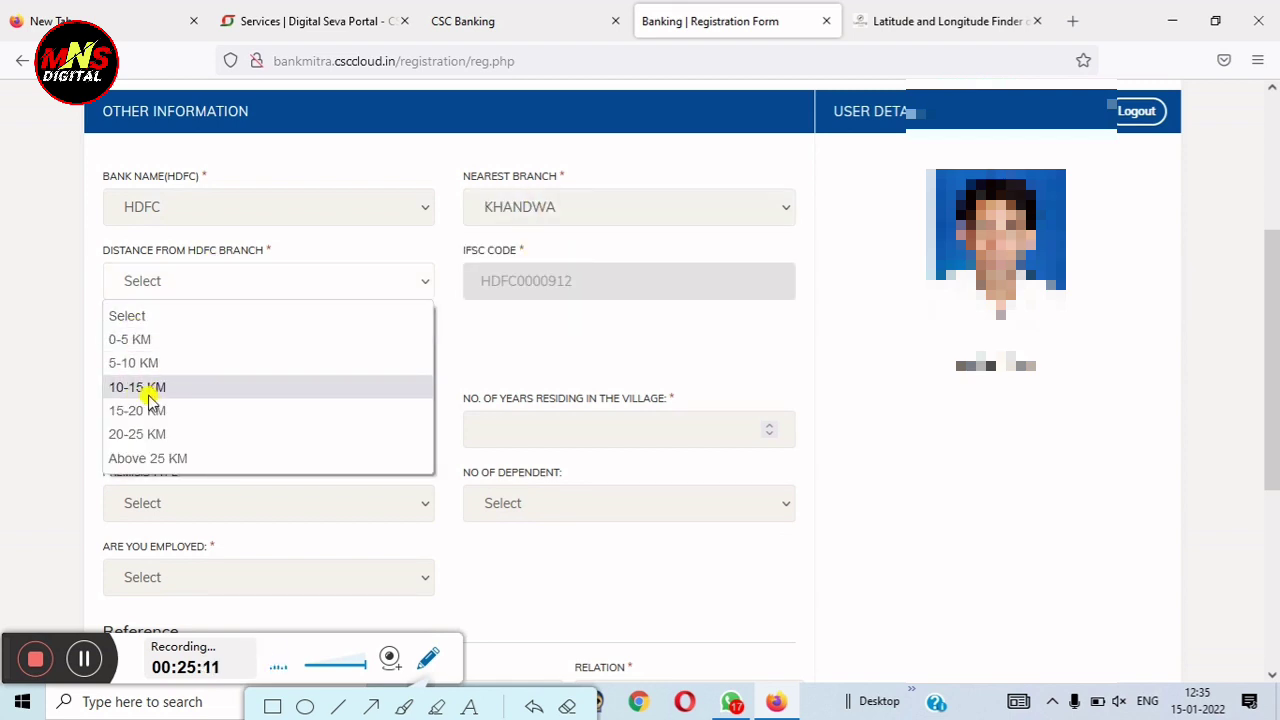
pyautogui.click(180, 458)
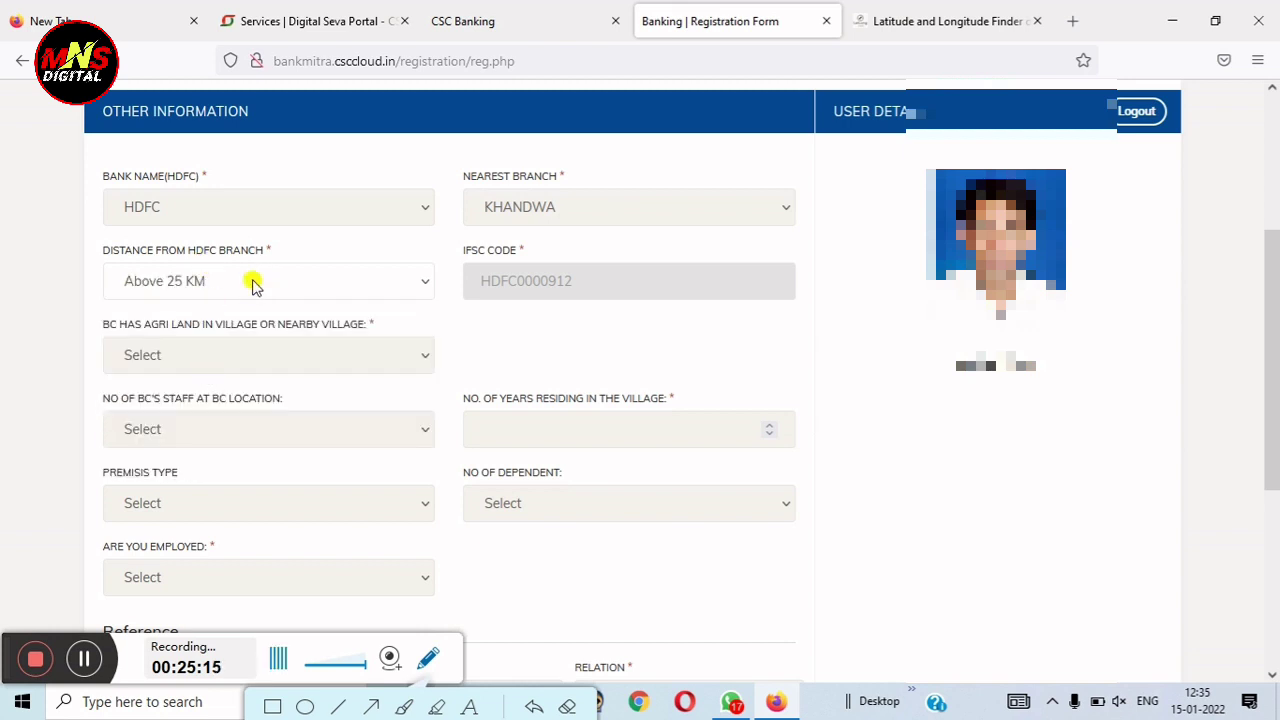
# Set whether the BC has agricultural land in the village or a nearby village to Yes.
pyautogui.click(228, 355)
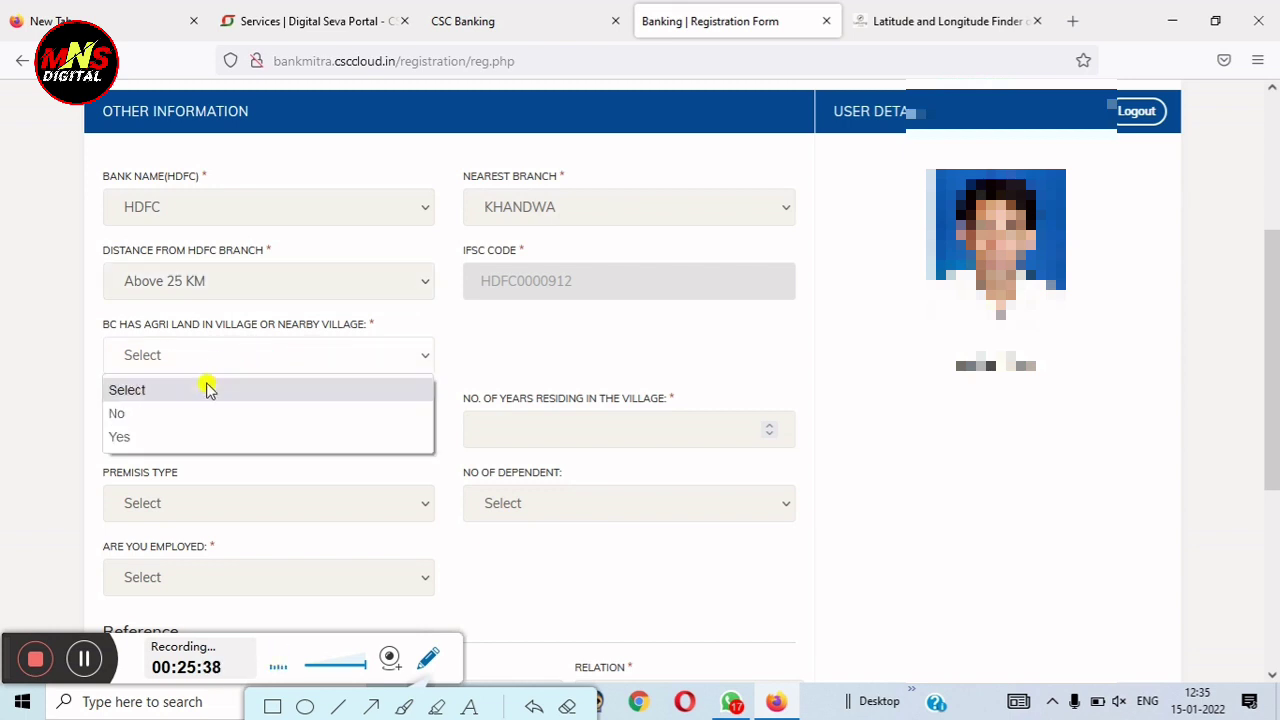
pyautogui.click(132, 436)
pyautogui.click(150, 428)
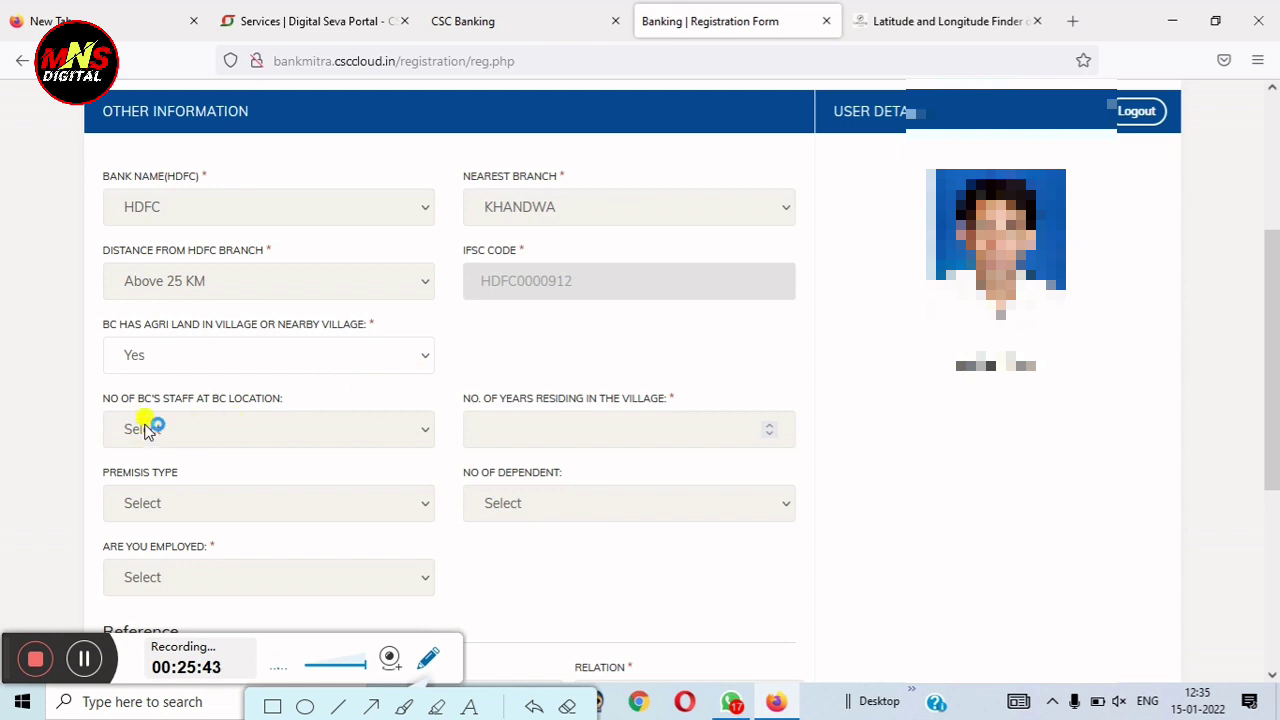
pyautogui.click(197, 429)
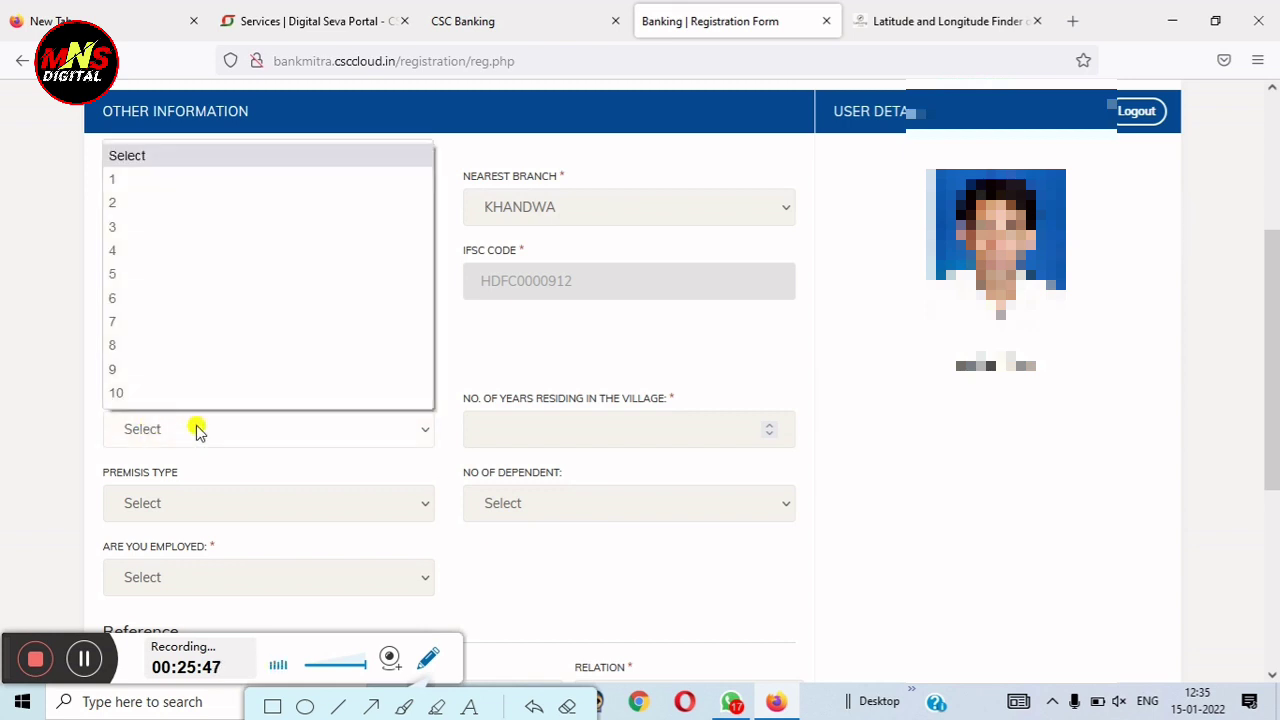
pyautogui.click(200, 440)
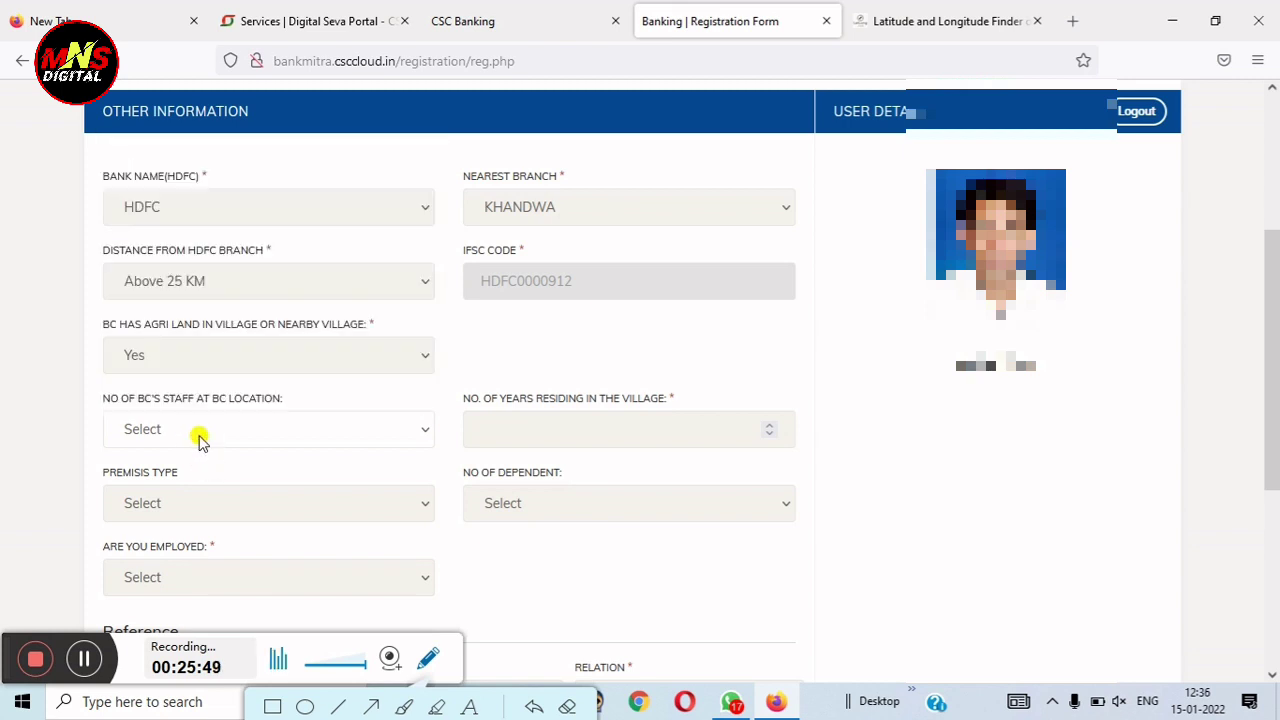
# Set the premises type to Own and answer No to being employed.
pyautogui.click(171, 503)
pyautogui.click(171, 503)
pyautogui.click(171, 503)
pyautogui.click(149, 561)
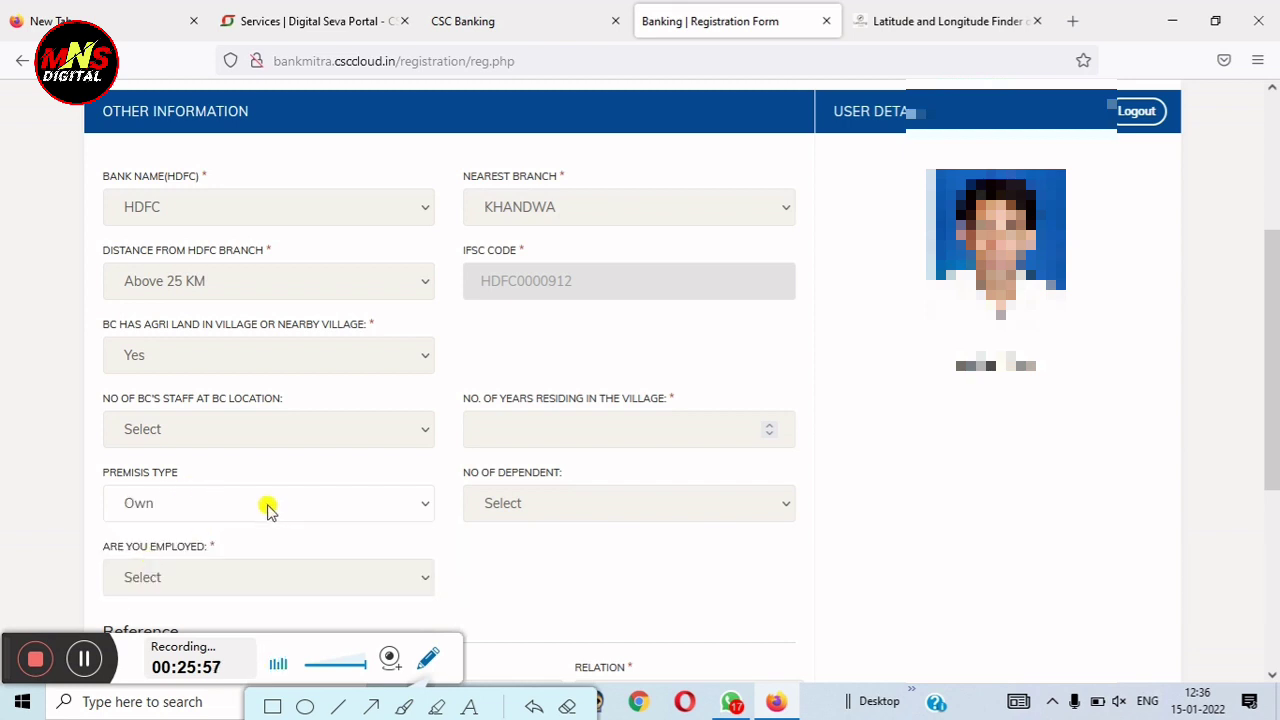
pyautogui.scroll(-2, 100, 495)
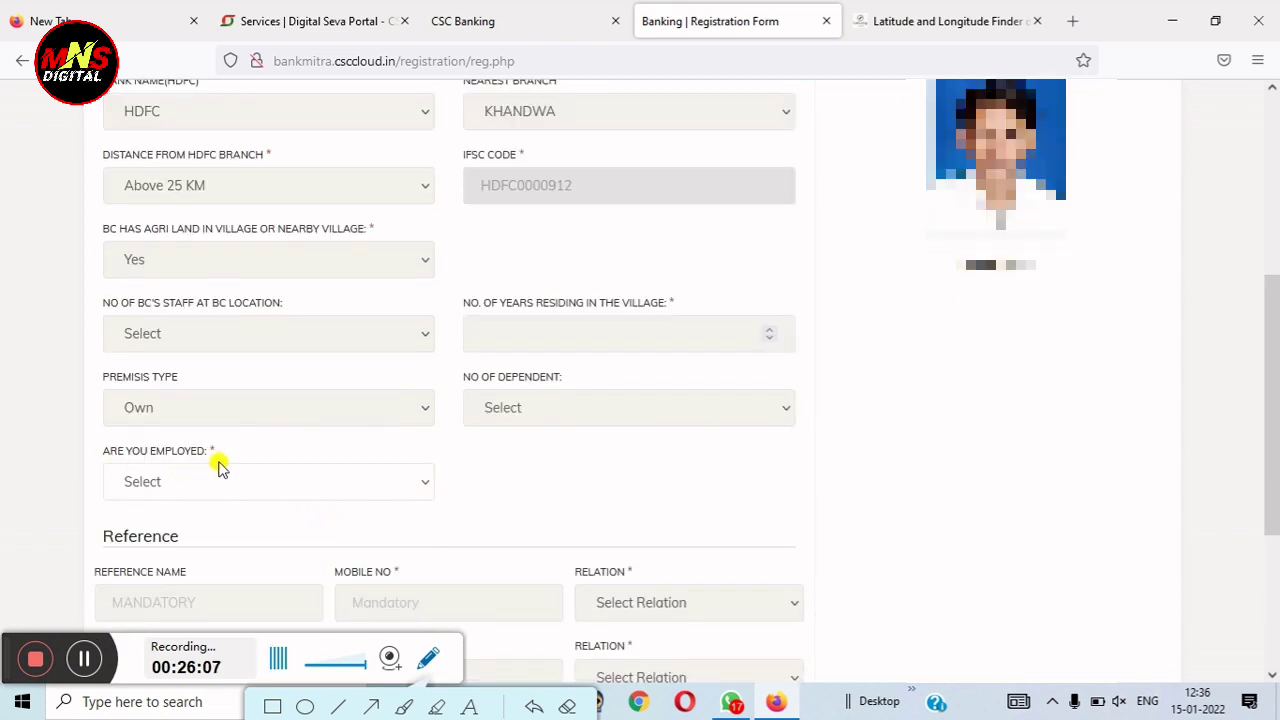
pyautogui.click(163, 480)
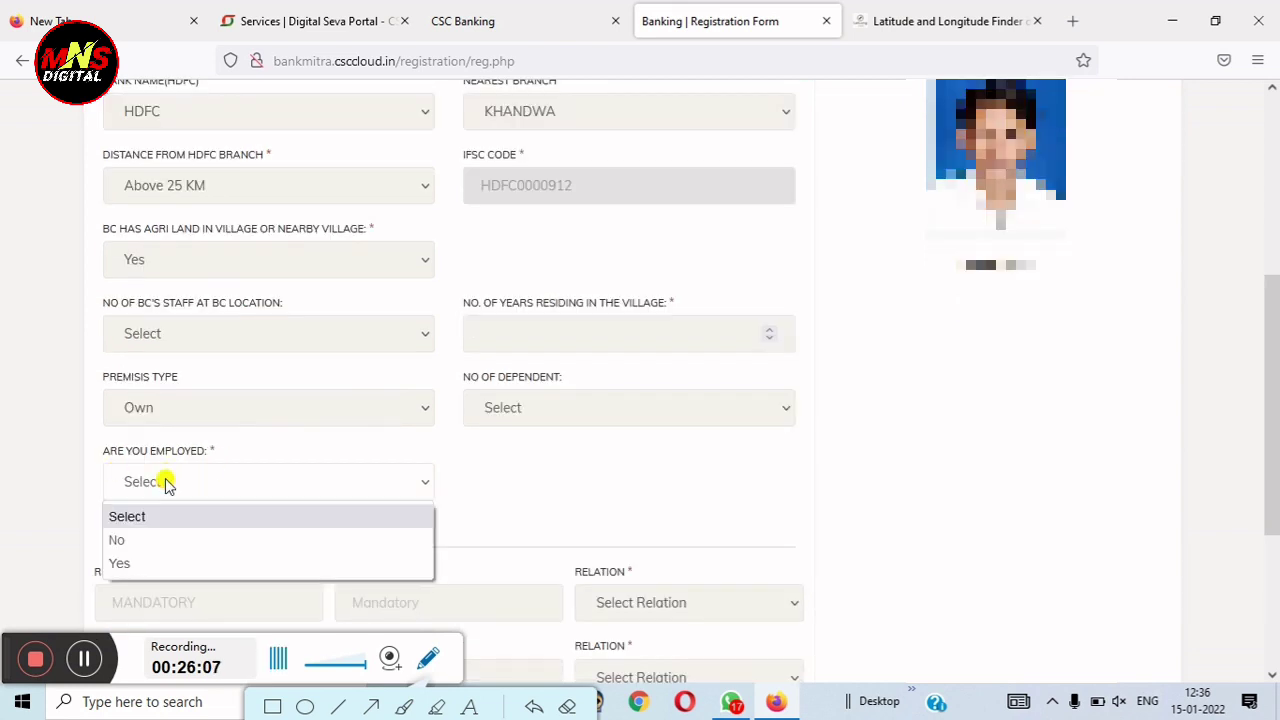
pyautogui.click(125, 540)
pyautogui.scroll(-4, 249, 497)
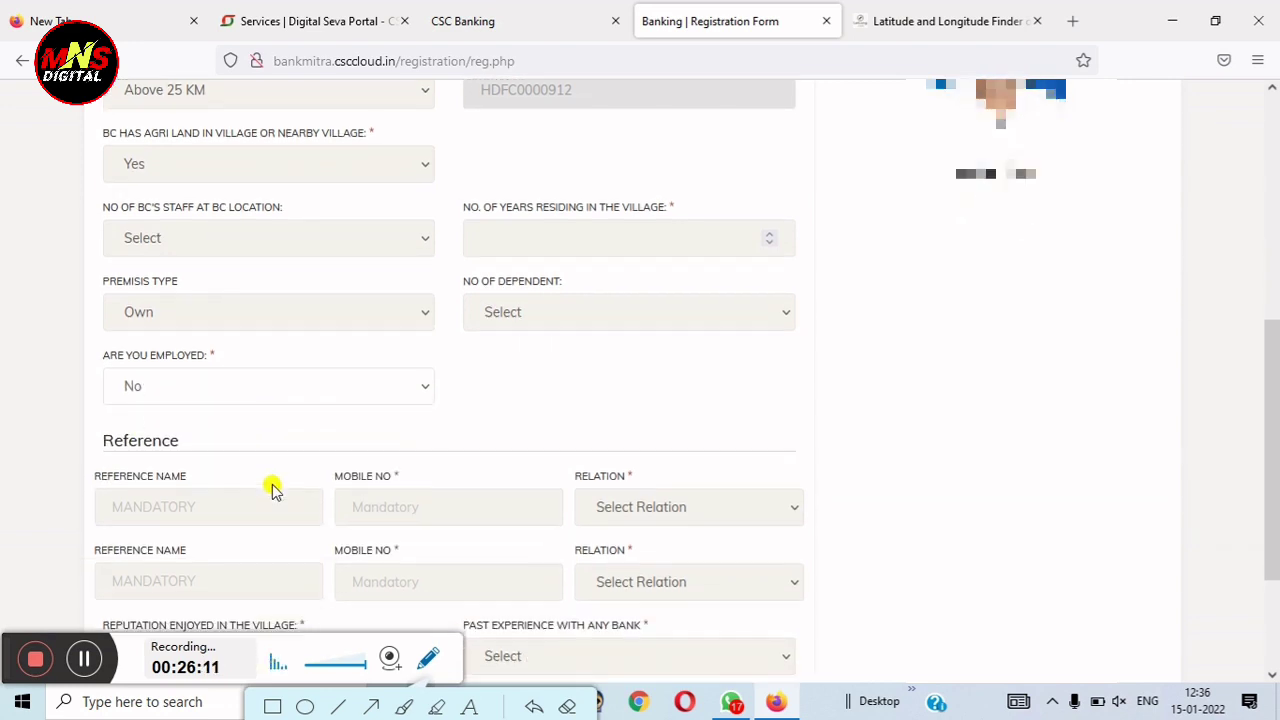
# Set the relation of the first reference to Other.
pyautogui.click(160, 405)
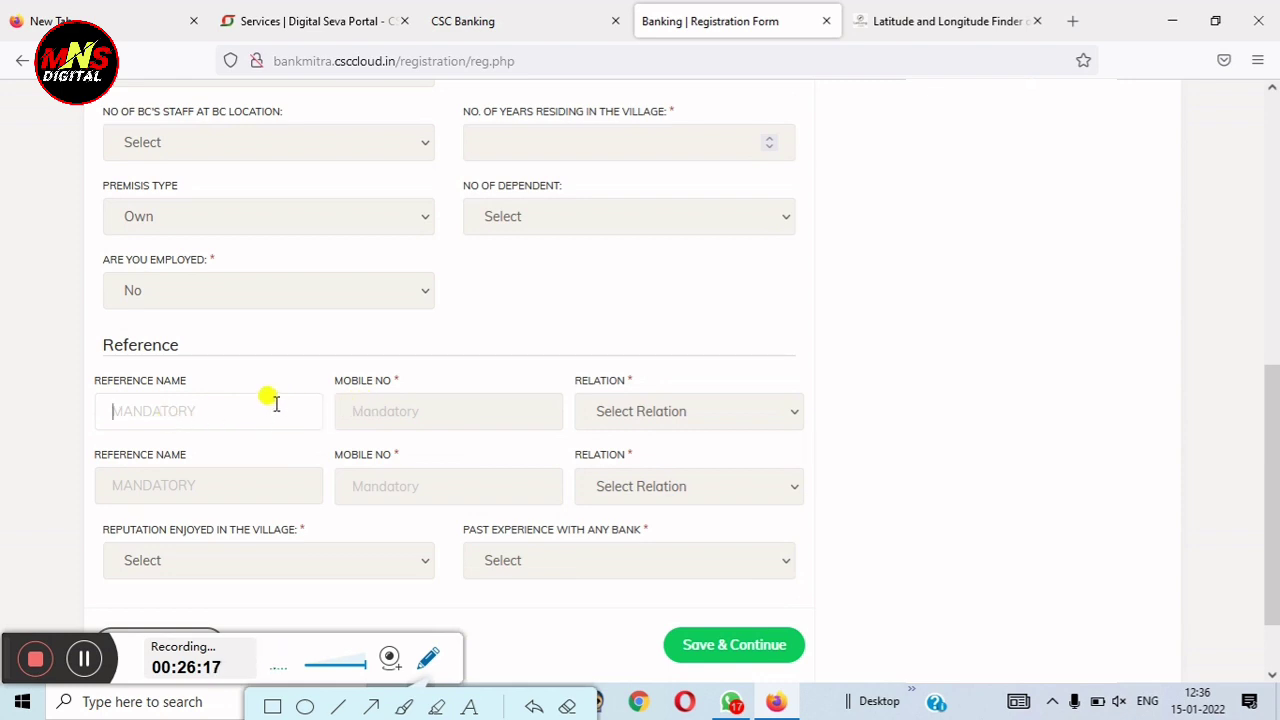
pyautogui.click(392, 411)
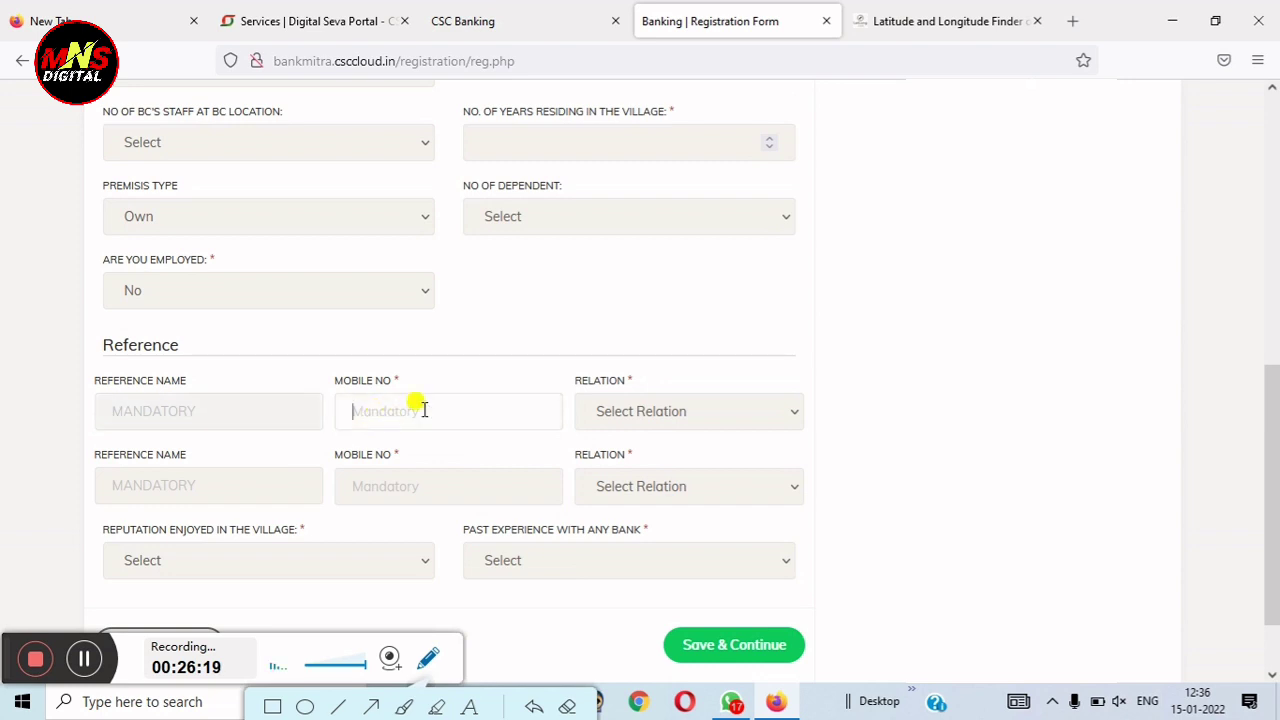
pyautogui.click(630, 406)
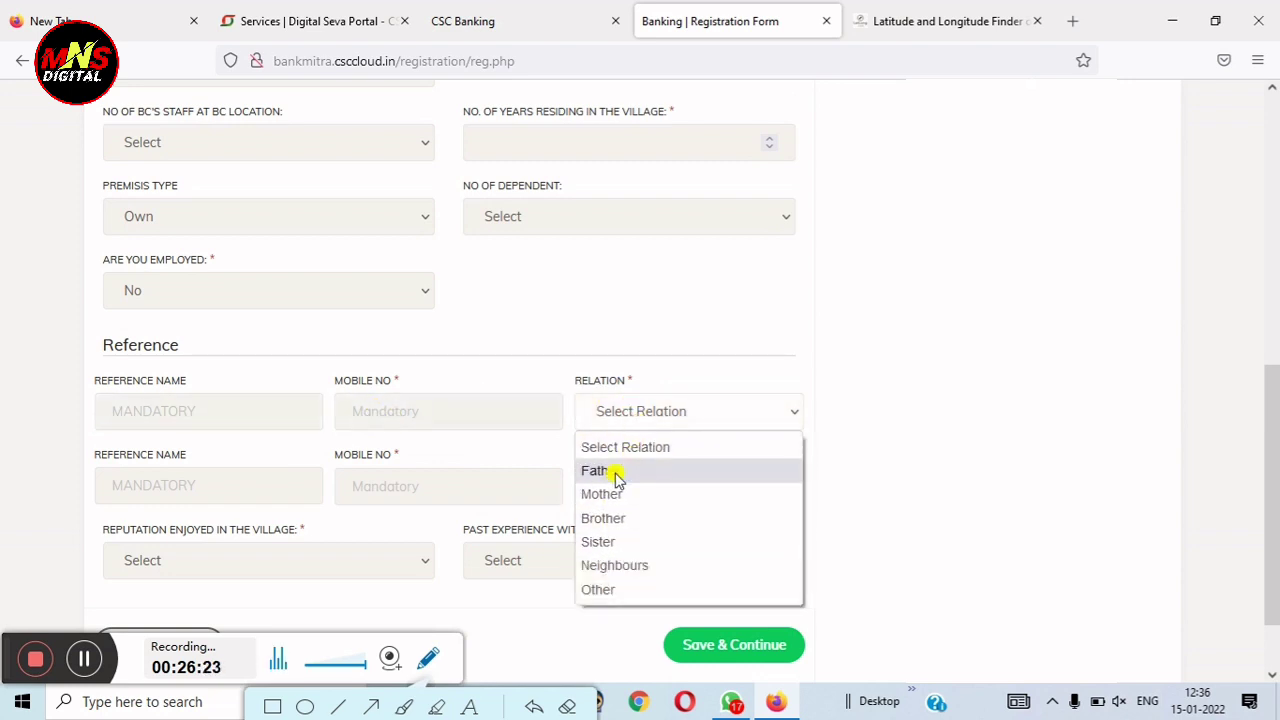
pyautogui.click(599, 589)
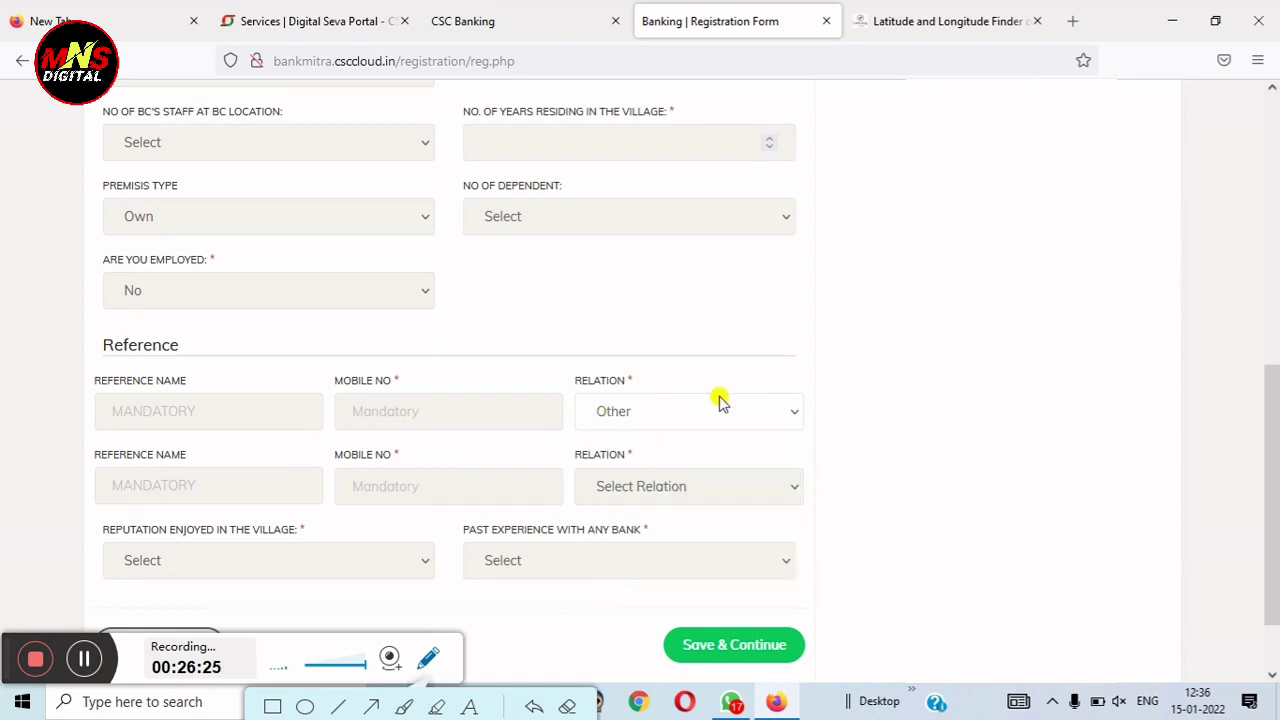
pyautogui.click(145, 489)
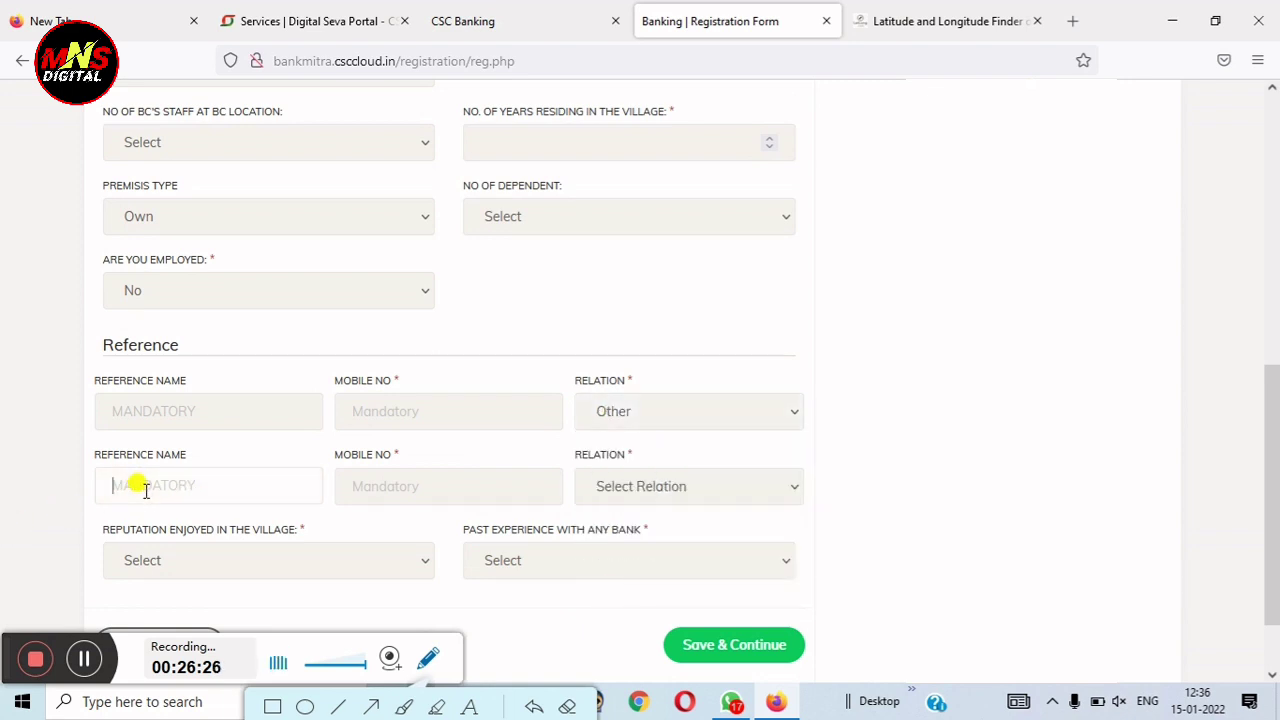
pyautogui.click(388, 478)
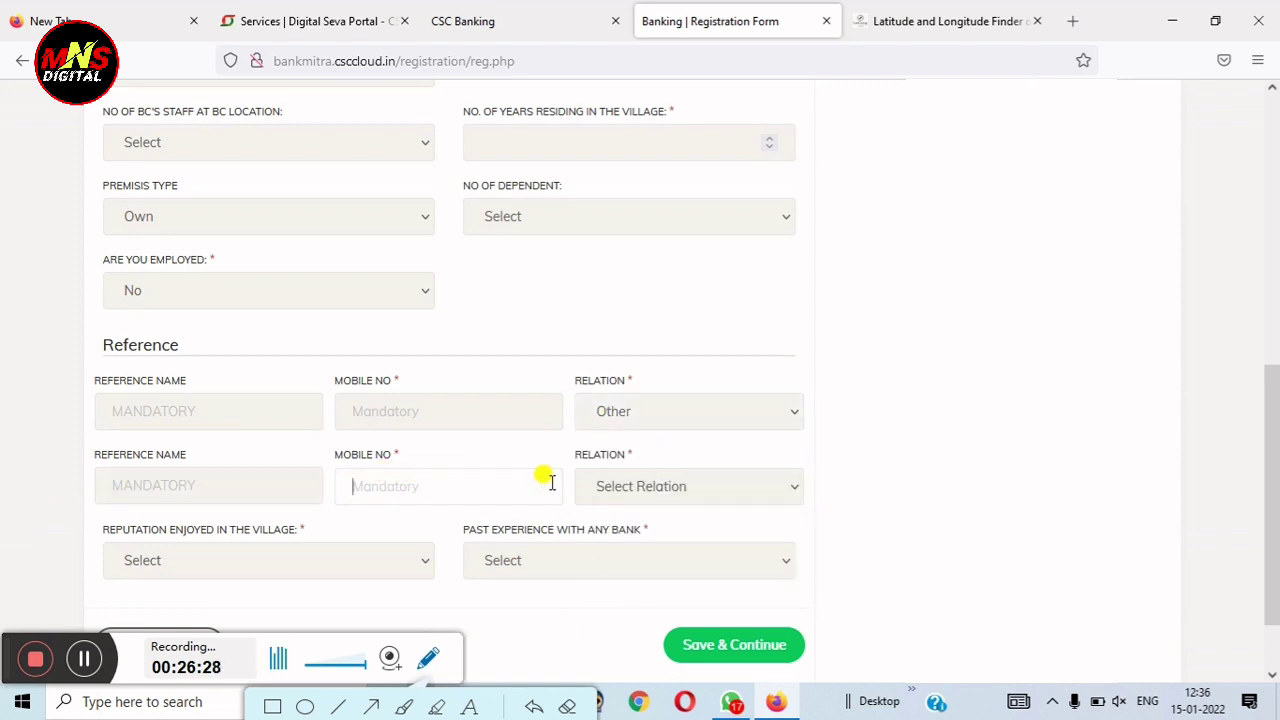
pyautogui.click(643, 487)
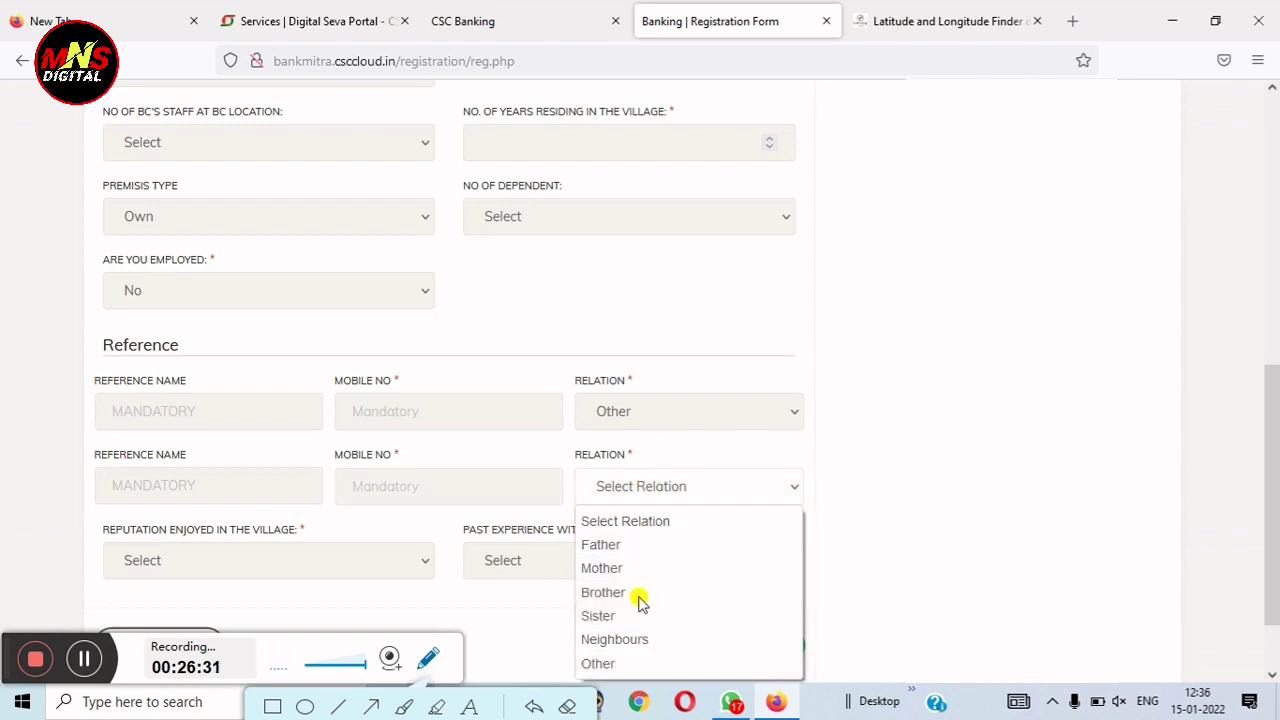
pyautogui.click(408, 608)
# Set the reputation enjoyed in the village to Good.
pyautogui.scroll(-2, 306, 571)
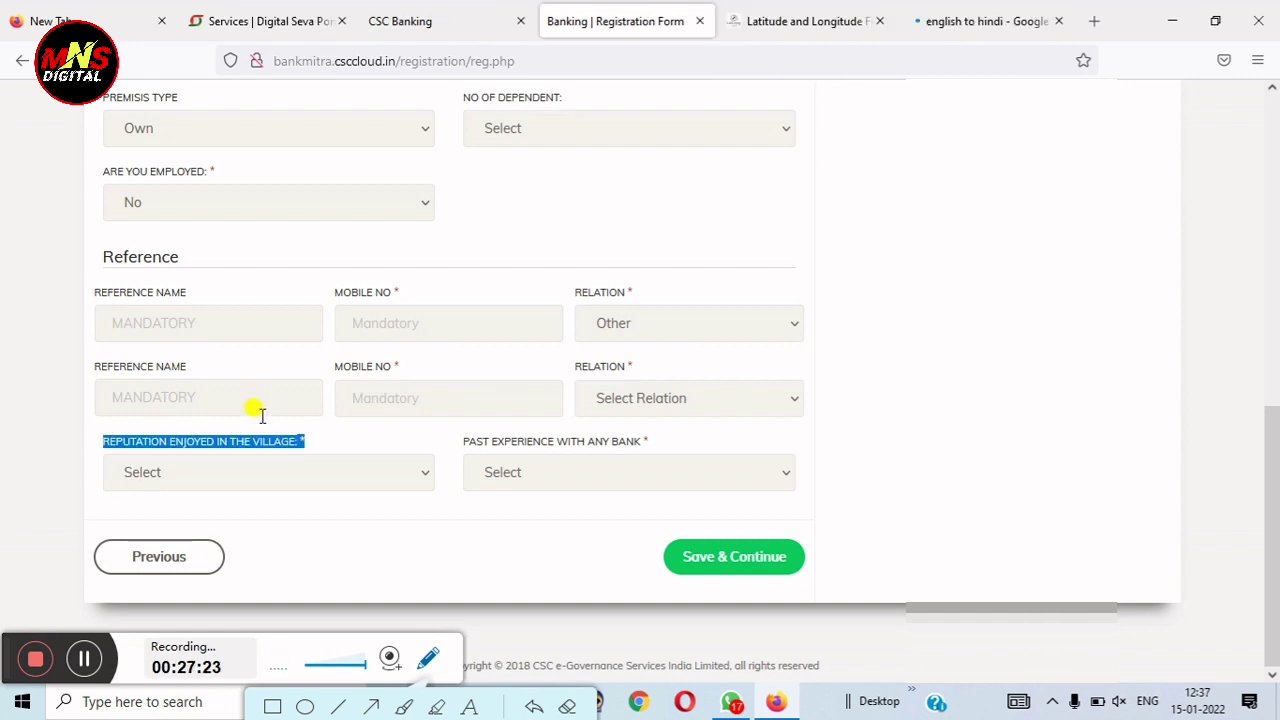
pyautogui.click(254, 480)
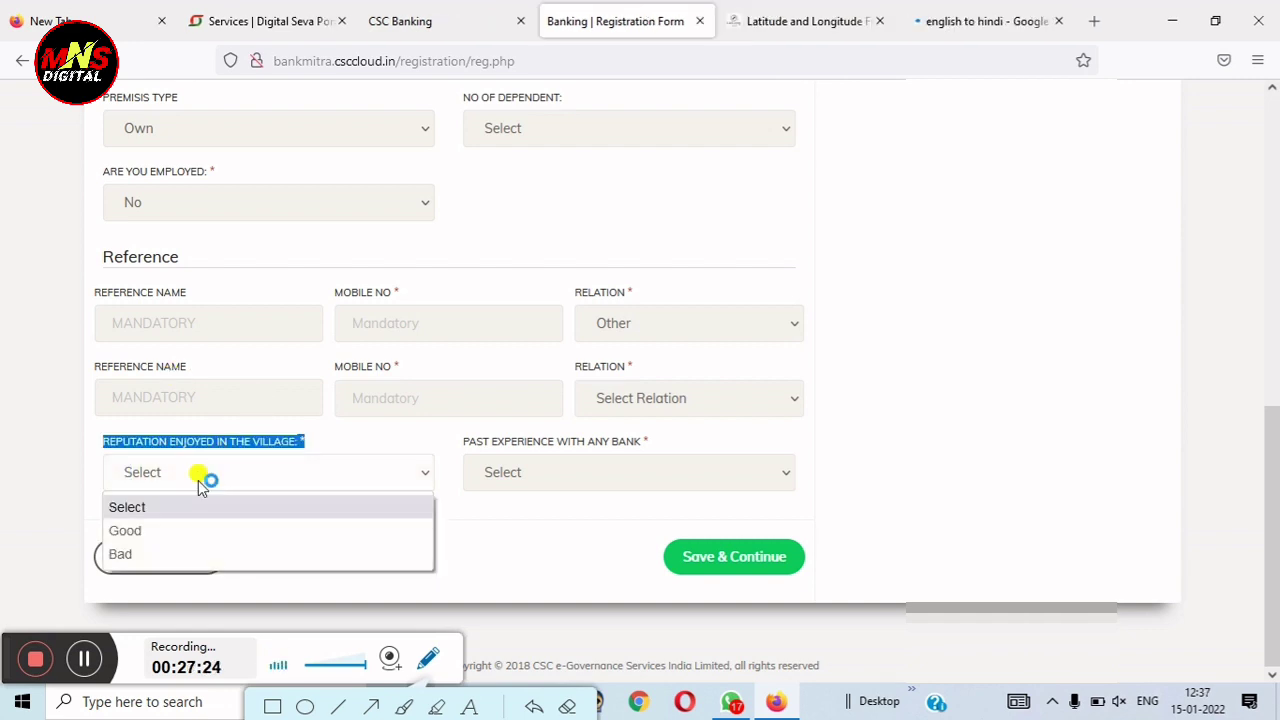
pyautogui.click(212, 478)
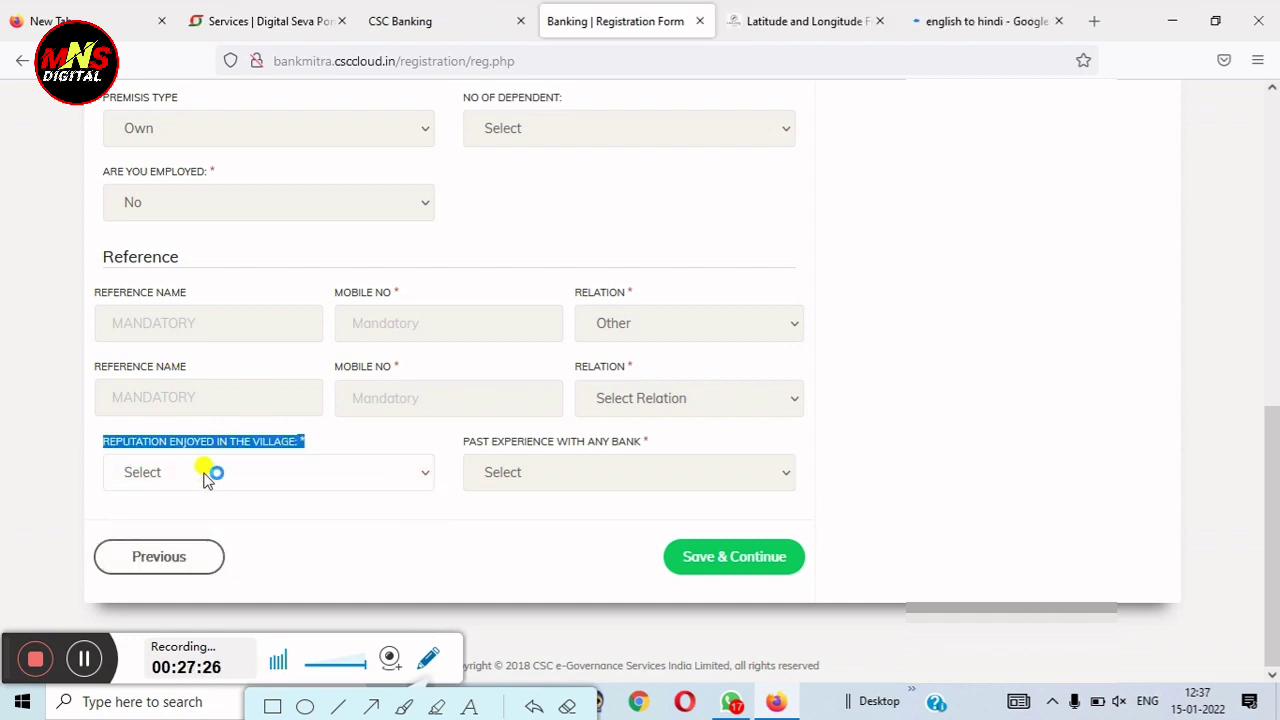
pyautogui.click(204, 478)
pyautogui.click(152, 533)
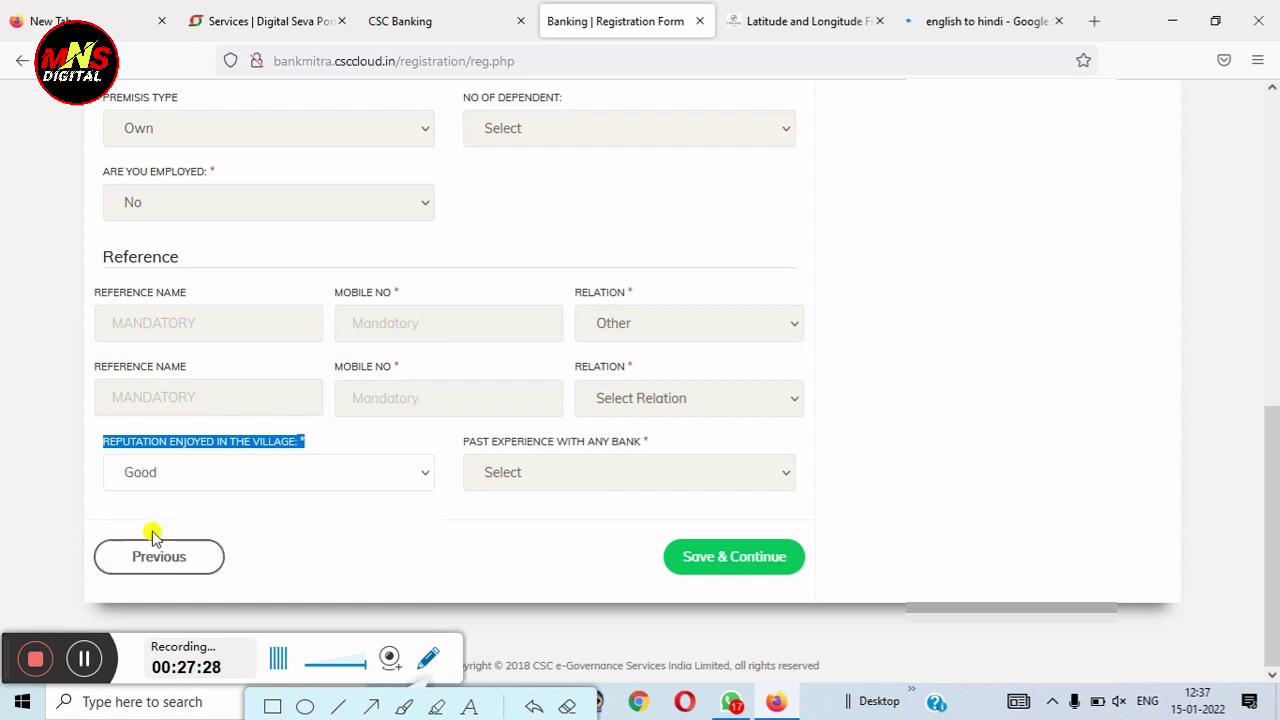
# Set past experience with any bank to No, then save the Other Information section and continue.
pyautogui.click(591, 478)
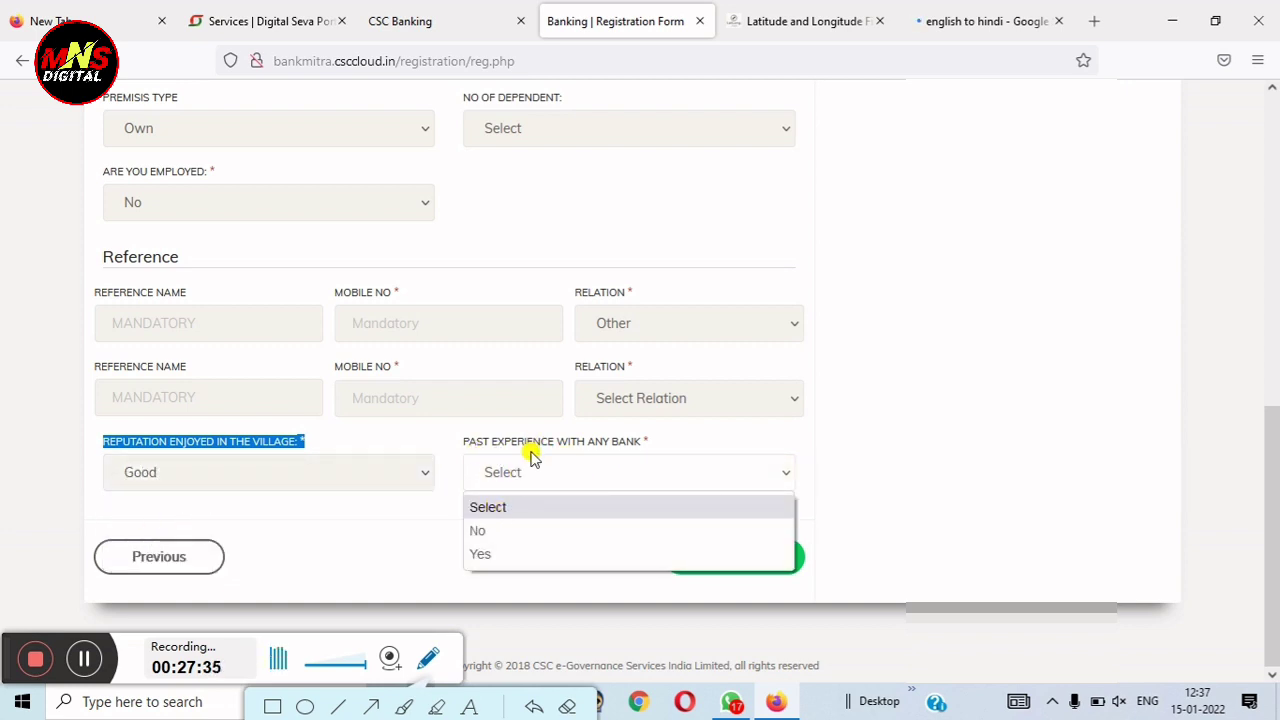
pyautogui.click(479, 531)
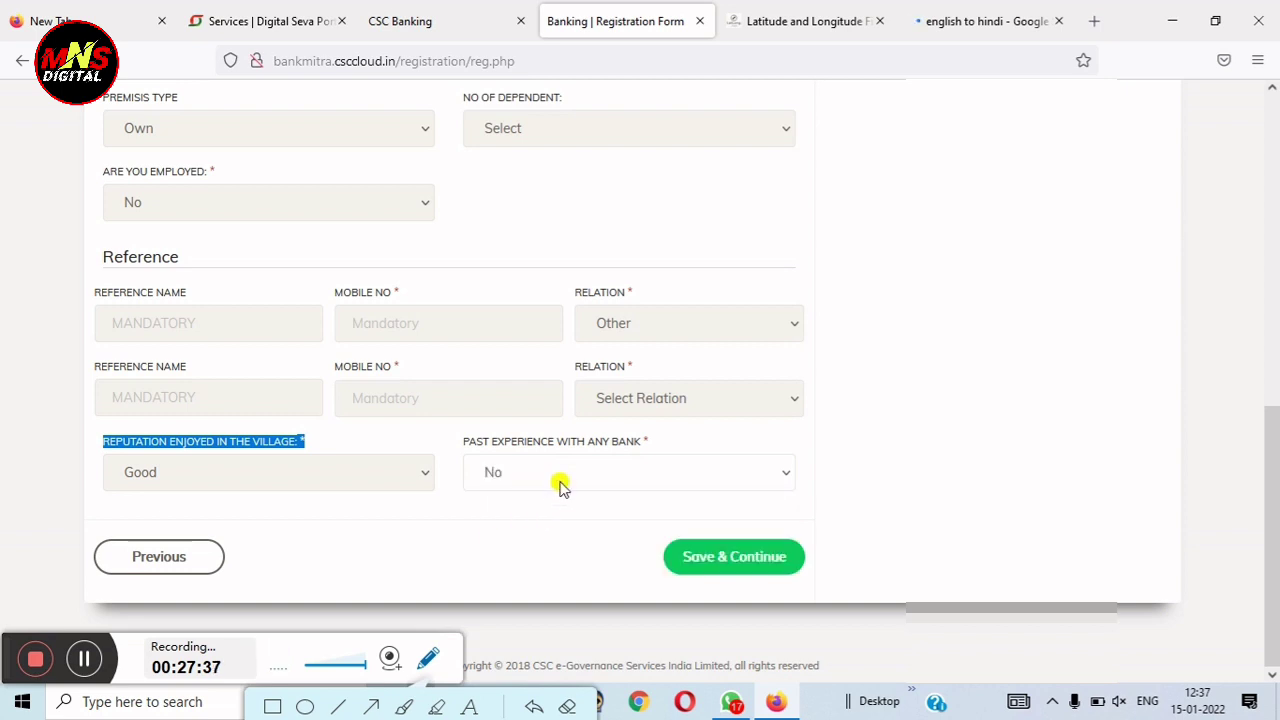
pyautogui.click(728, 564)
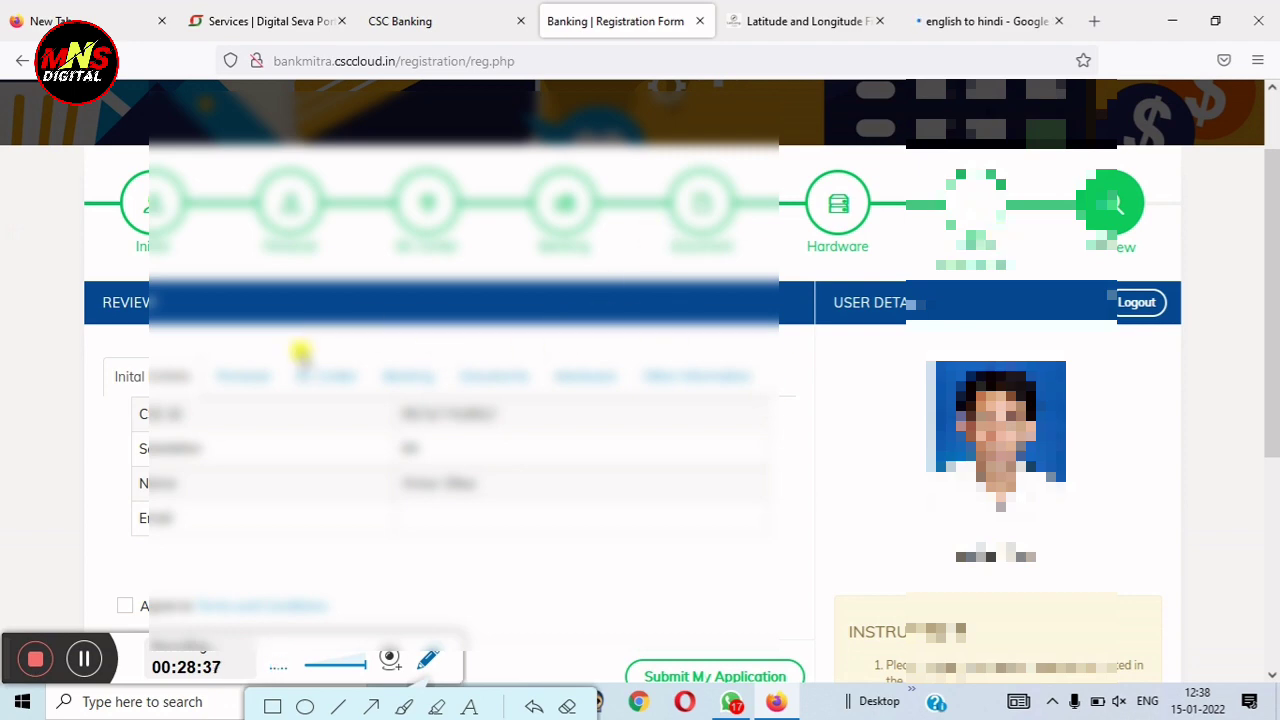
# Review the application's Initial Details, Personal, BC Center, Banking, Documents, Hardware and Other Information entries.
pyautogui.scroll(-3, 300, 345)
pyautogui.scroll(3, 860, 203)
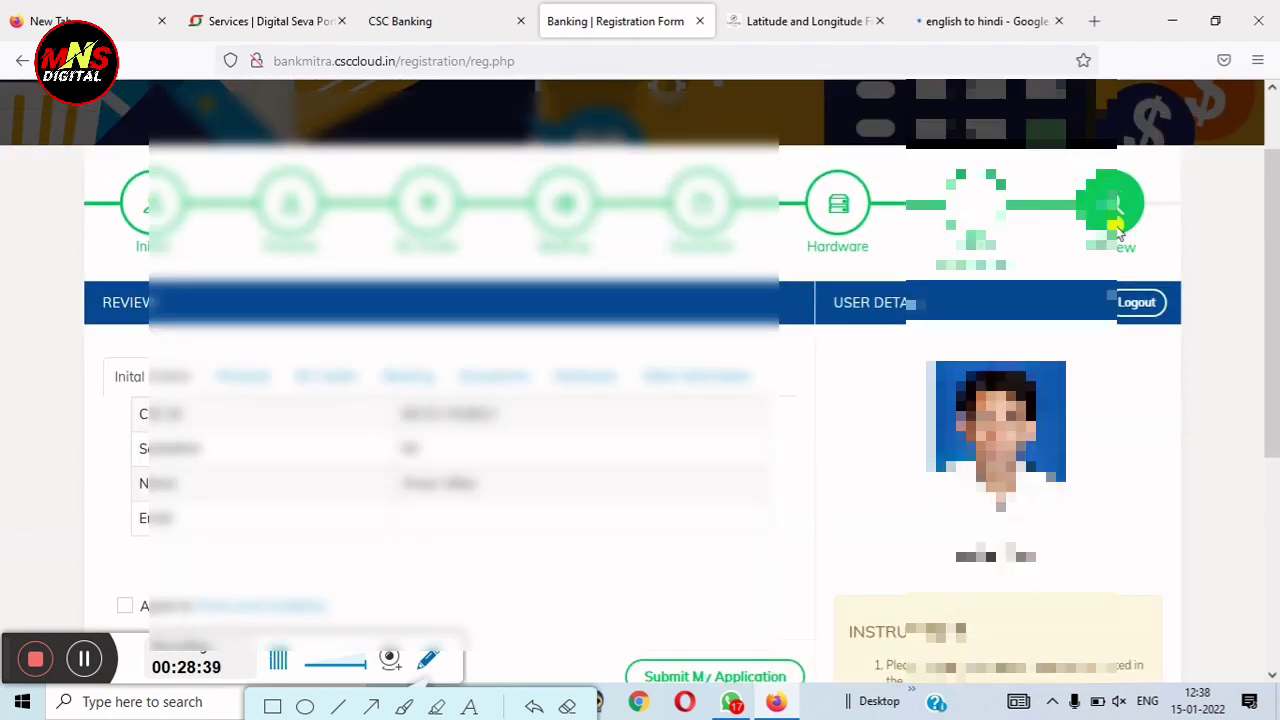
pyautogui.scroll(-3, 126, 400)
pyautogui.scroll(-2, 300, 380)
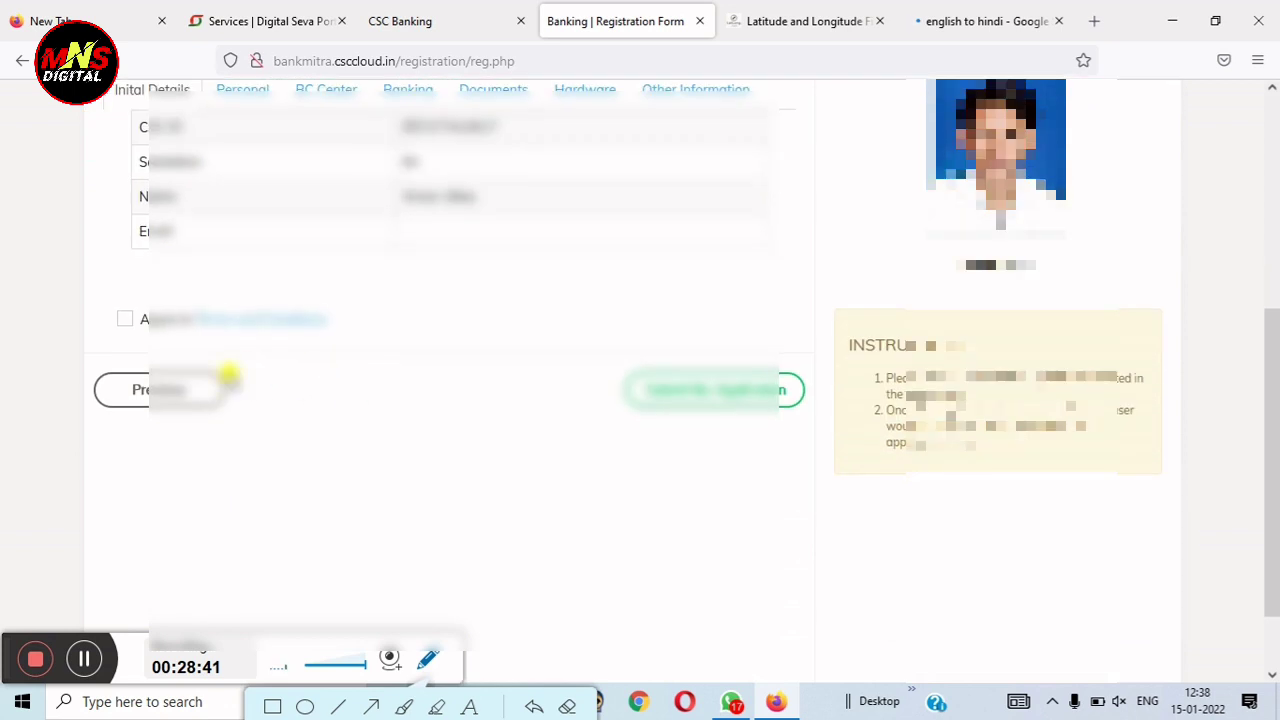
pyautogui.scroll(3, 429, 321)
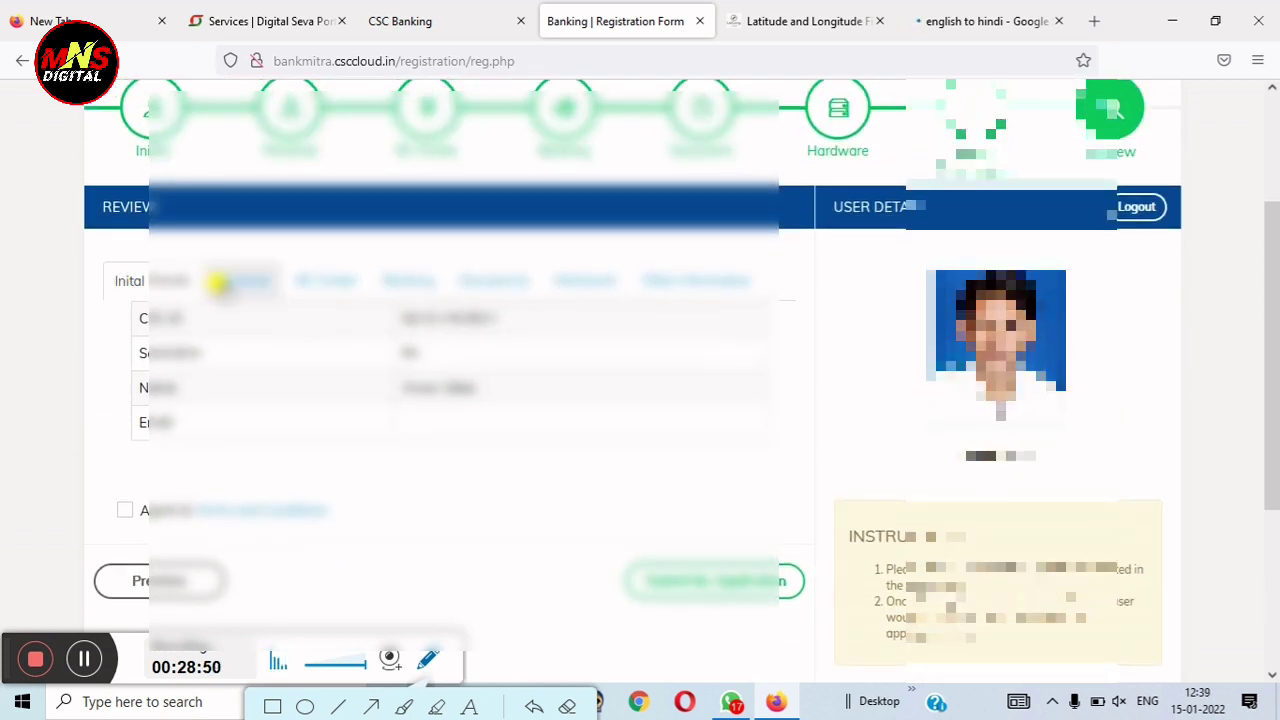
pyautogui.click(228, 281)
pyautogui.click(328, 281)
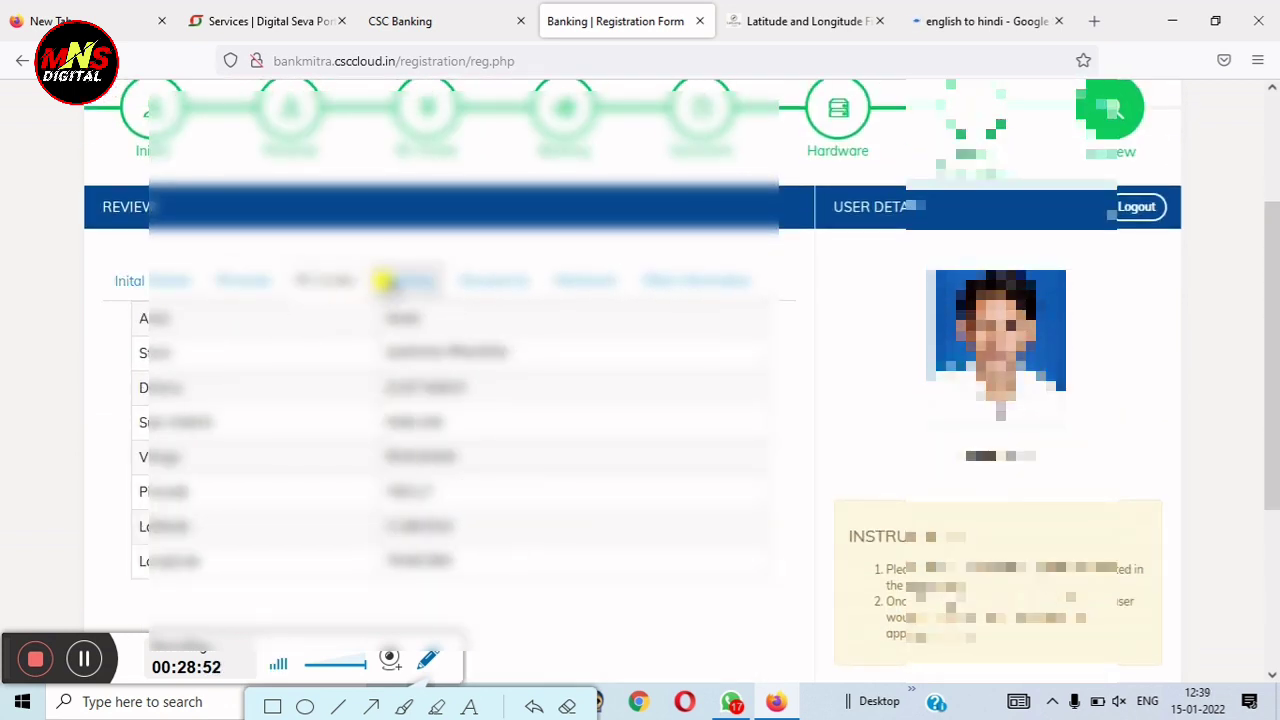
pyautogui.click(420, 281)
pyautogui.click(488, 282)
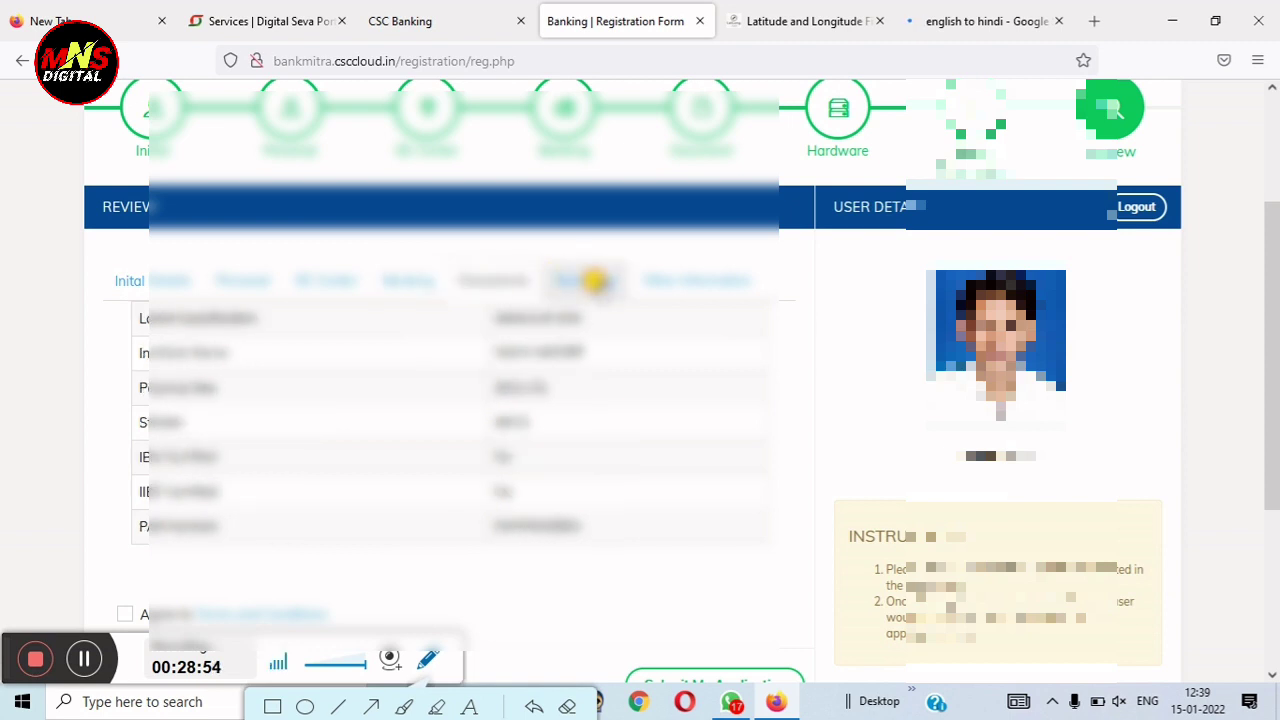
pyautogui.click(592, 281)
pyautogui.click(672, 283)
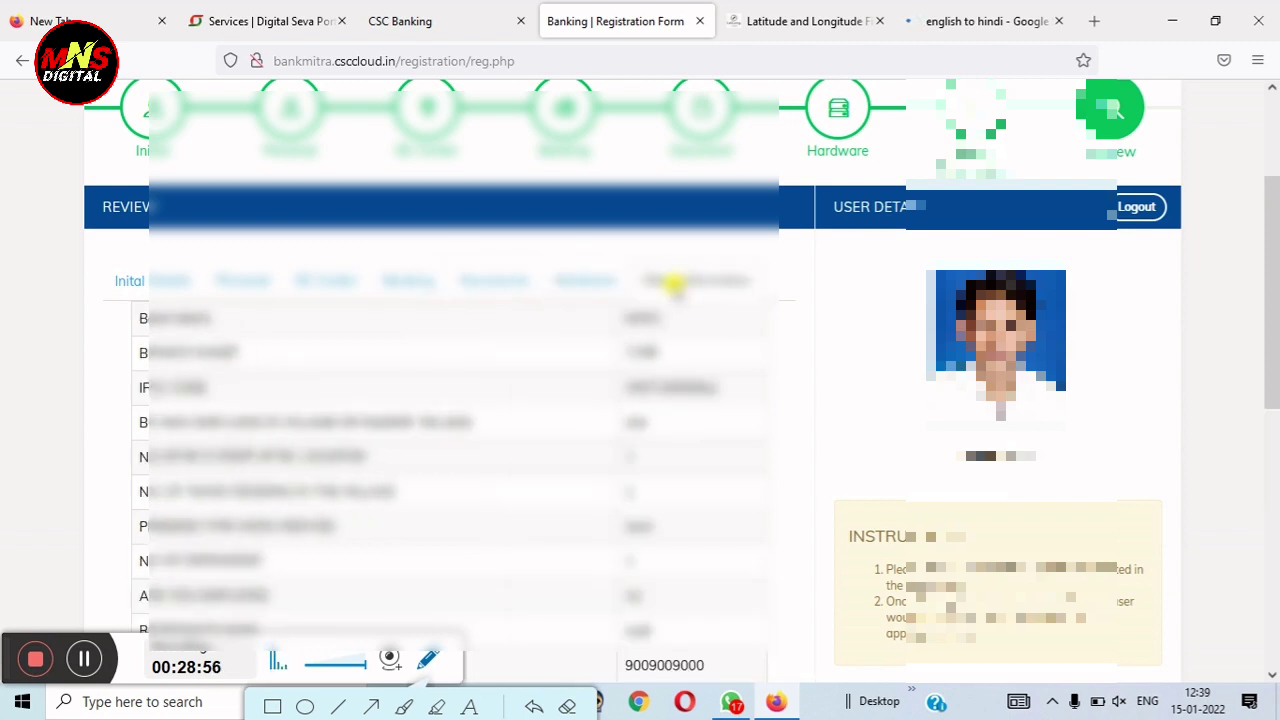
pyautogui.click(163, 284)
# Agree to the Terms and Conditions of the application.
pyautogui.scroll(-1, 316, 362)
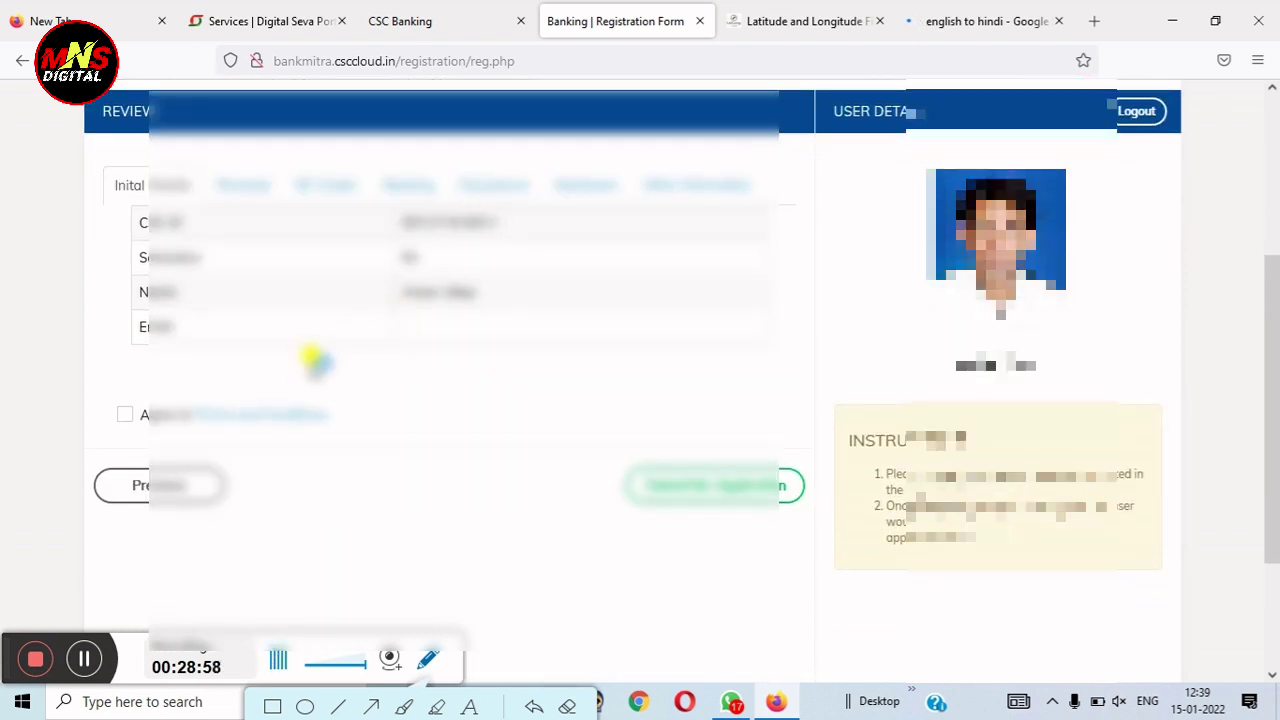
pyautogui.click(123, 415)
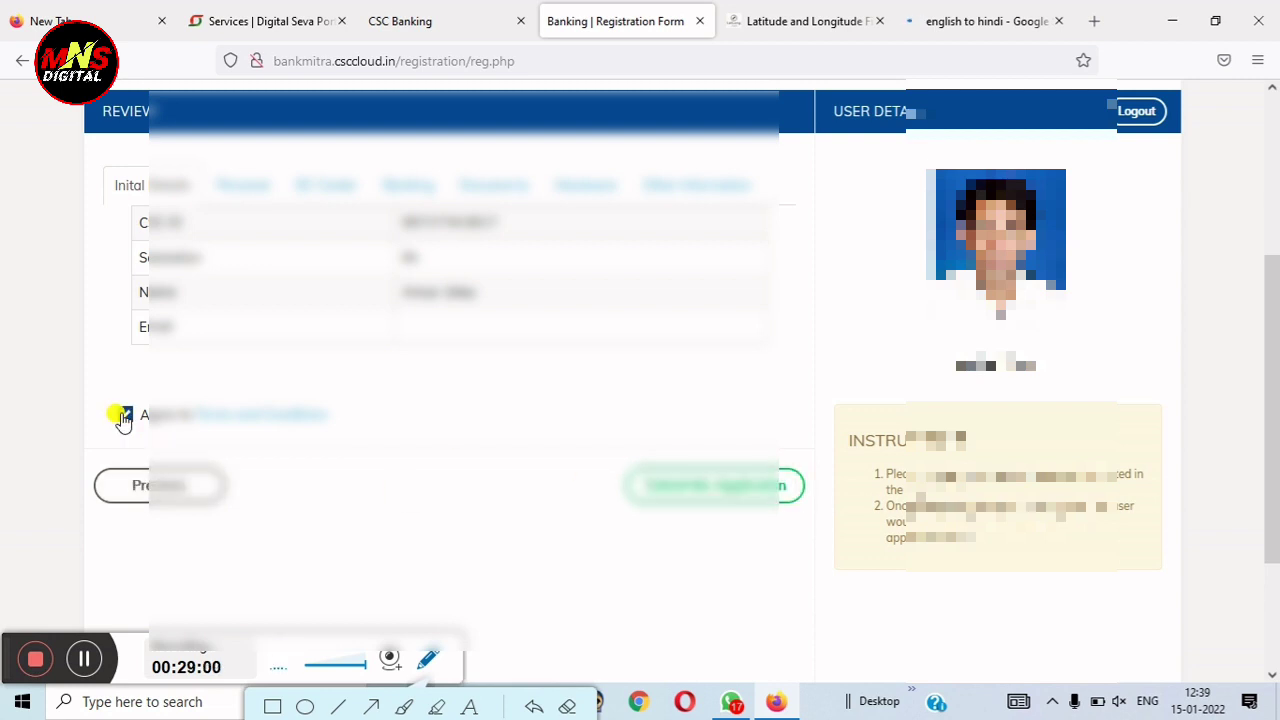